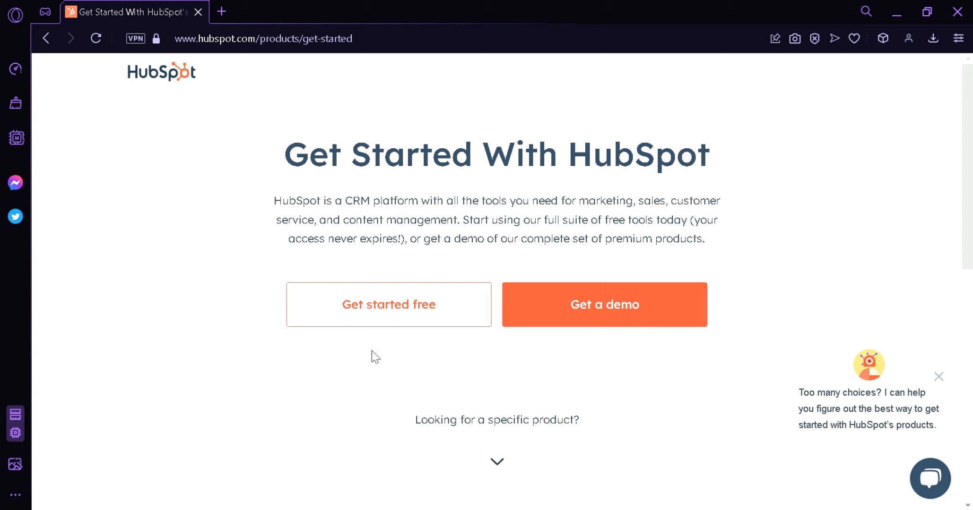
Step: Get started with HubSpot's free tools and open the marketing email area
left_click(407, 328)
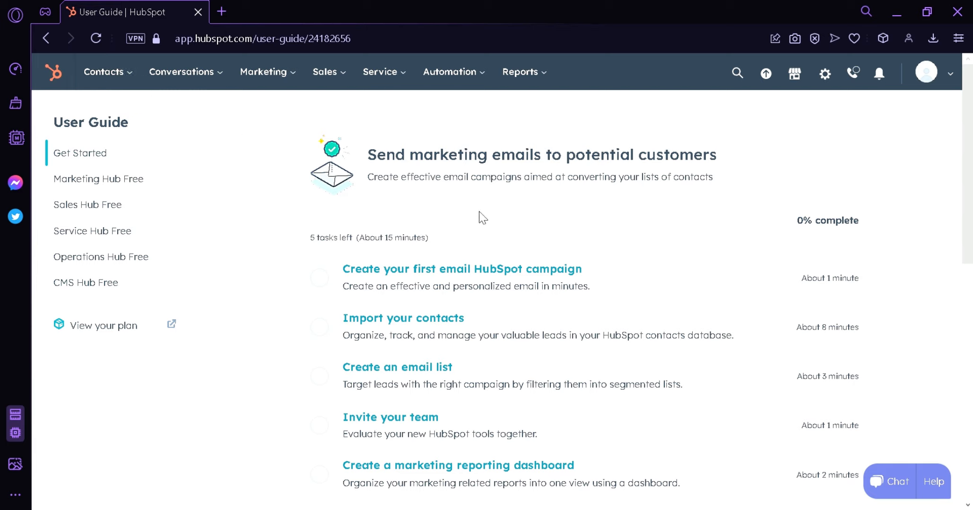
mouse_move(183, 90)
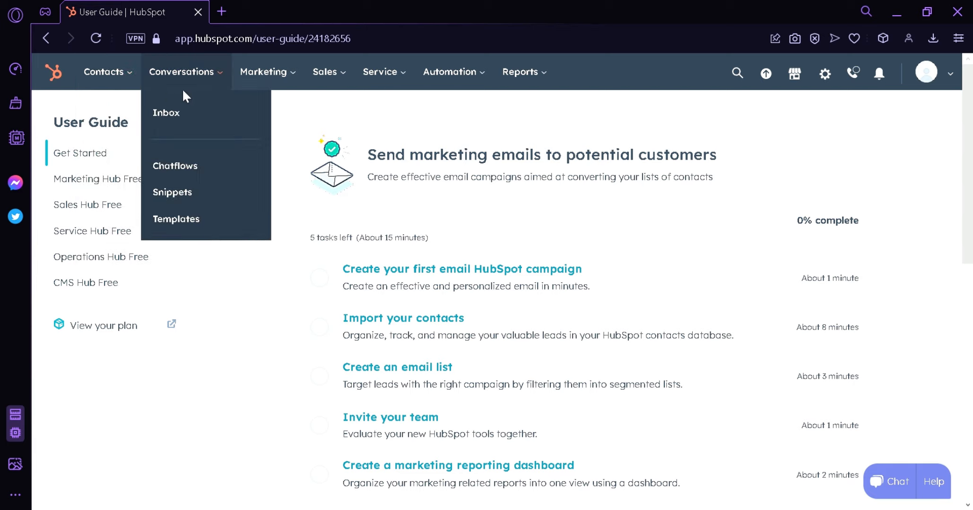
mouse_move(279, 88)
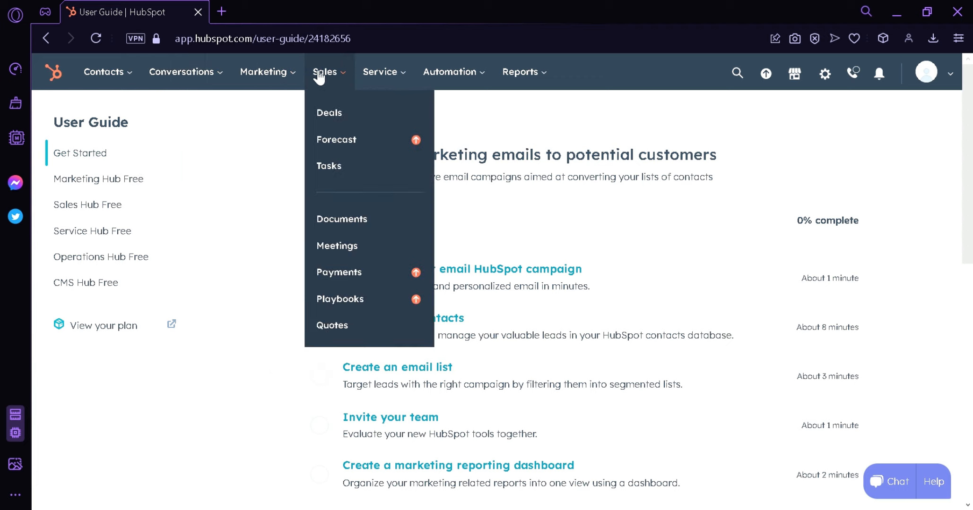
mouse_move(388, 64)
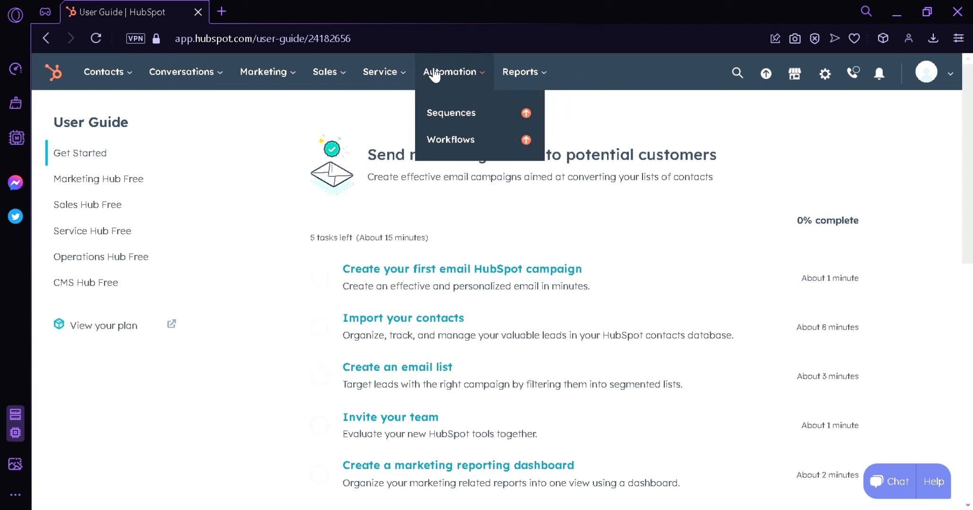
mouse_move(530, 85)
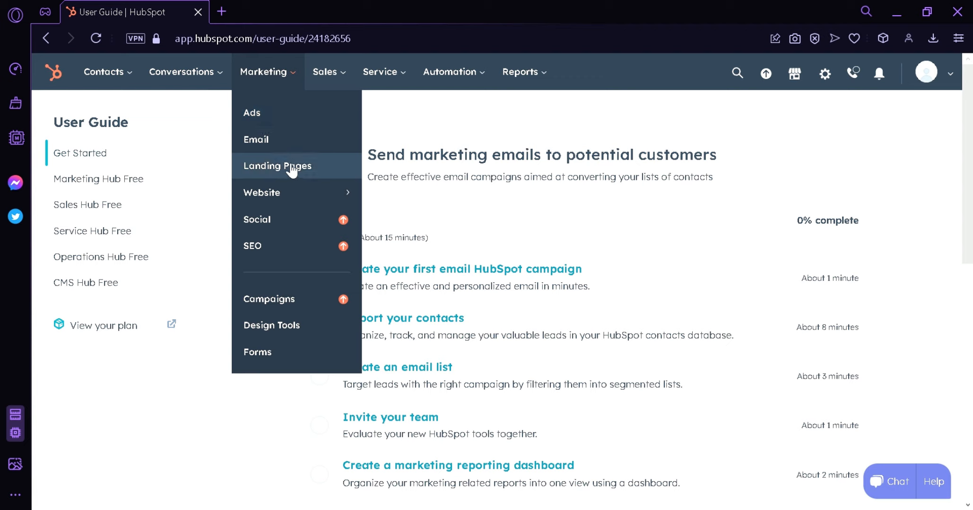
mouse_move(285, 189)
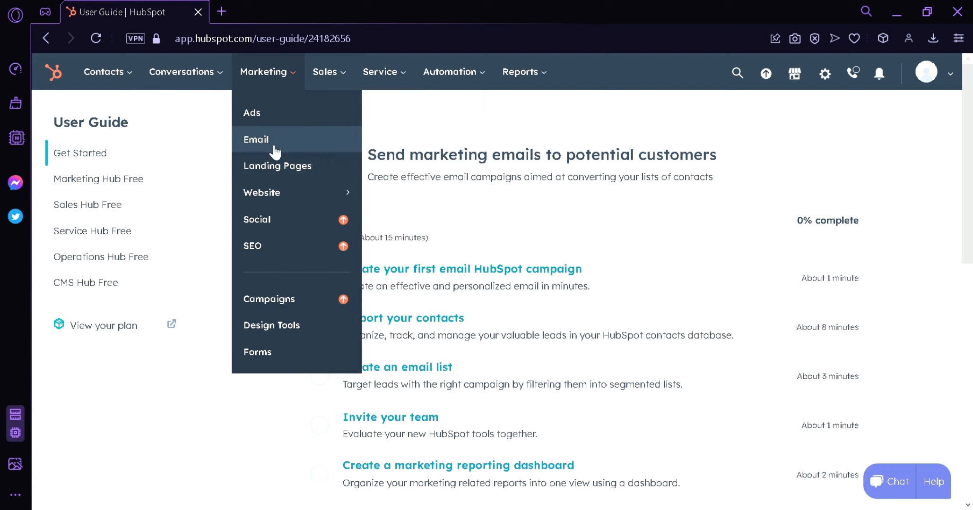
left_click(277, 152)
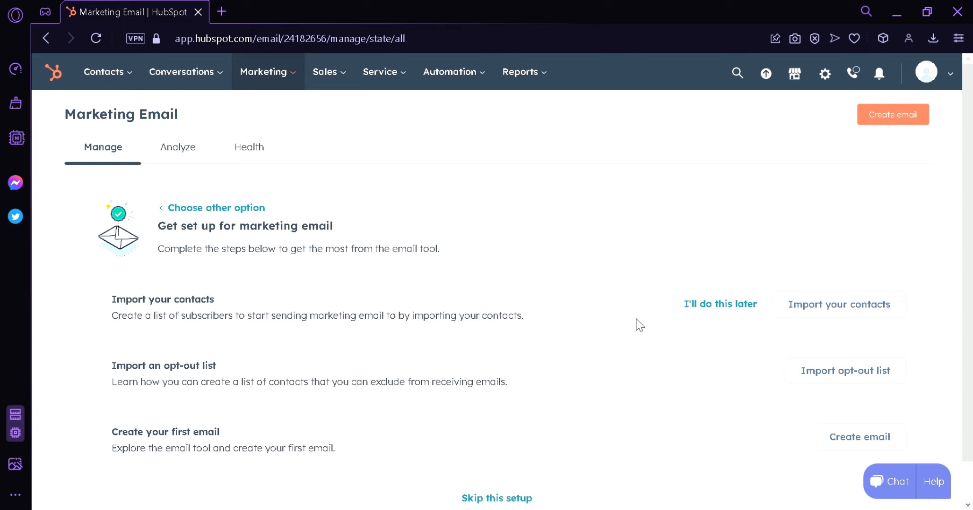
Step: Create a regular marketing email from the basic Welcome template, closing the guided tour along the way
left_click(888, 123)
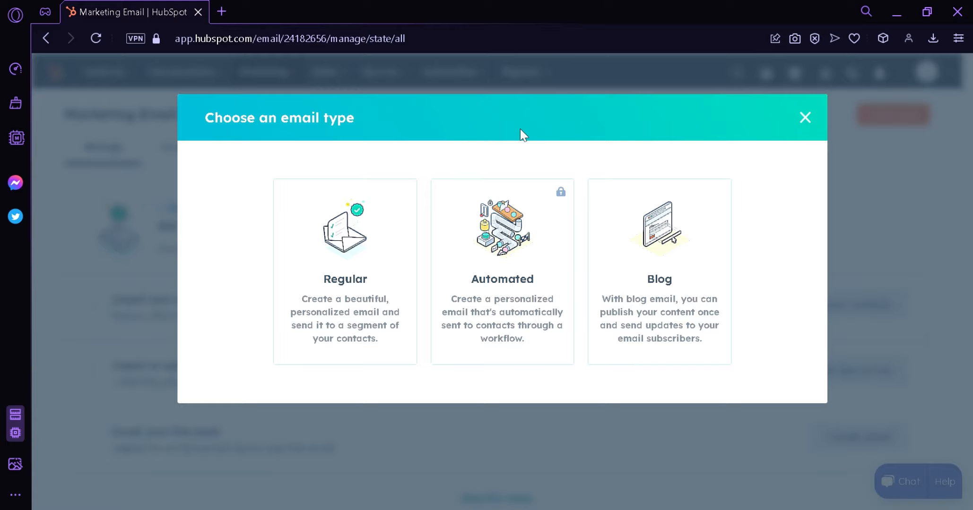
left_click(331, 213)
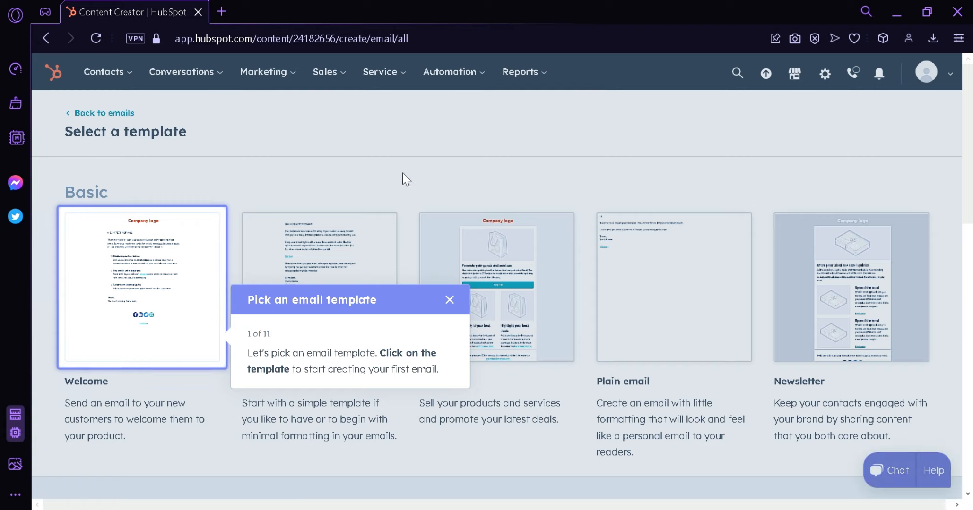
left_click(451, 301)
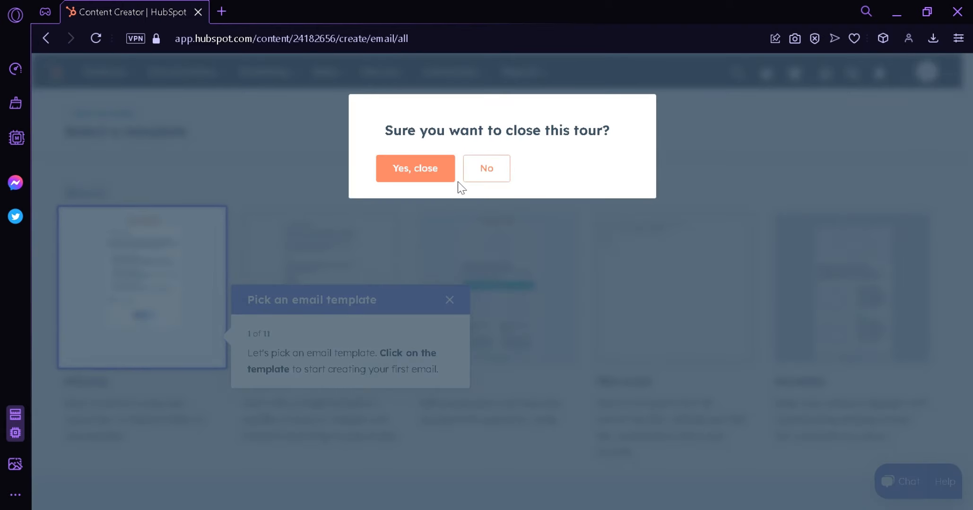
left_click(413, 169)
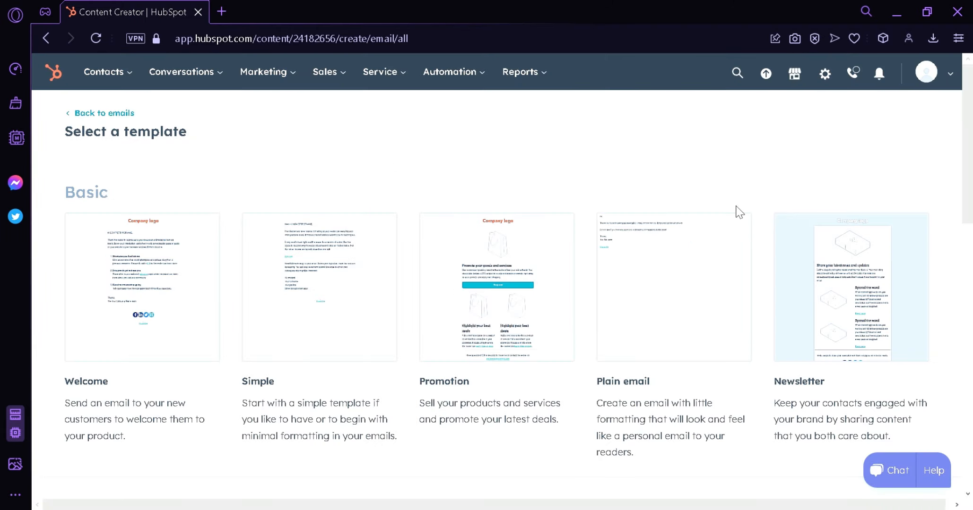
mouse_move(972, 124)
left_mouse_down()
mouse_move(972, 418)
mouse_move(970, 135)
left_mouse_up()
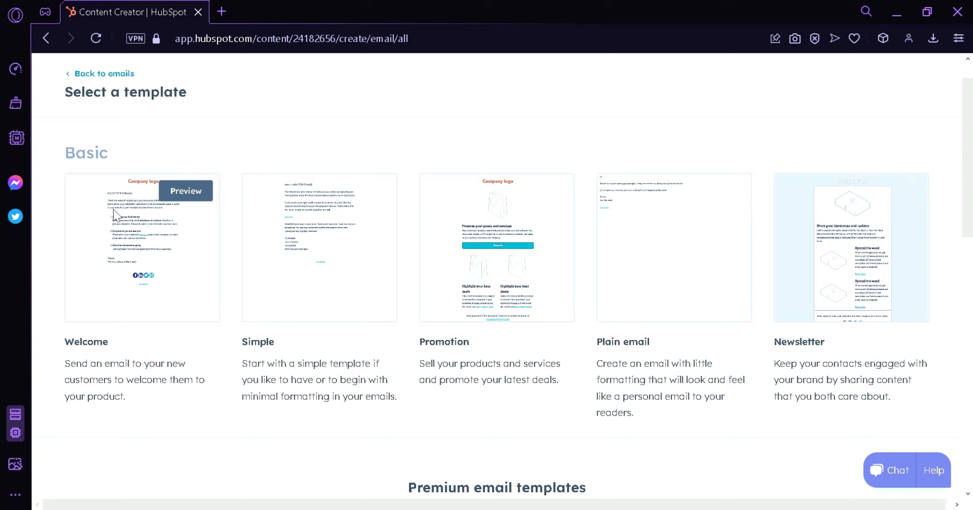
left_click(102, 226)
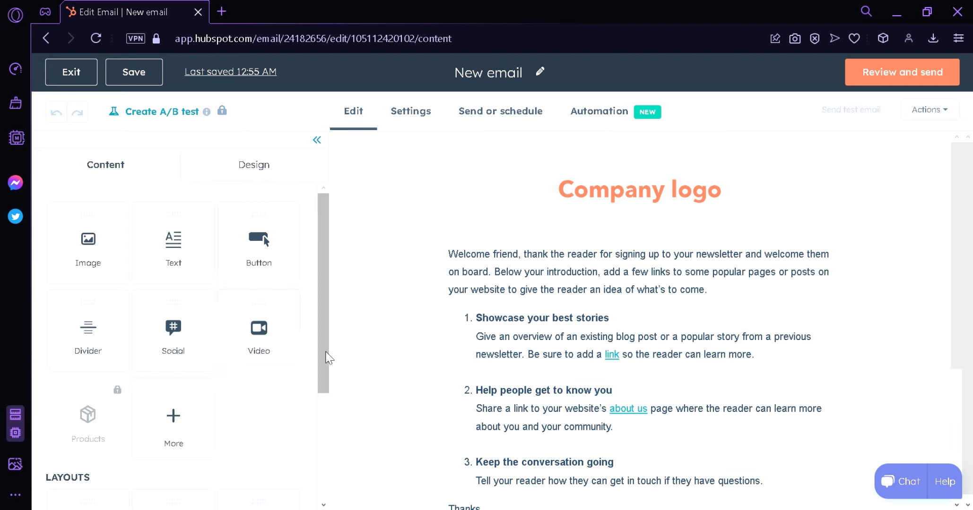
Step: Check which additional content modules are available for the email and return to the main content blocks
scroll(322, 378, "down", 2)
left_click(191, 319)
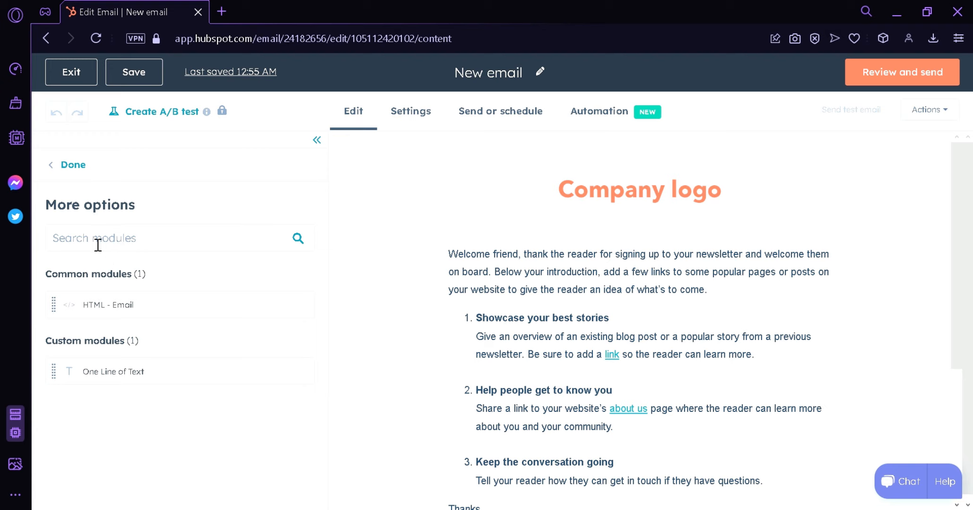
left_click(69, 166)
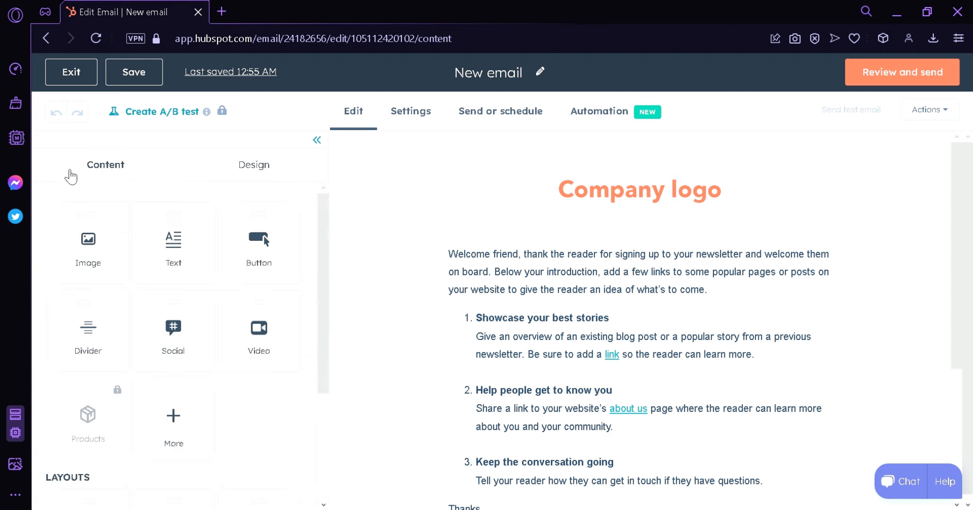
Step: Try adding an image block between the company logo and the welcome text, and delete it again
left_click_drag(120, 245, 570, 244)
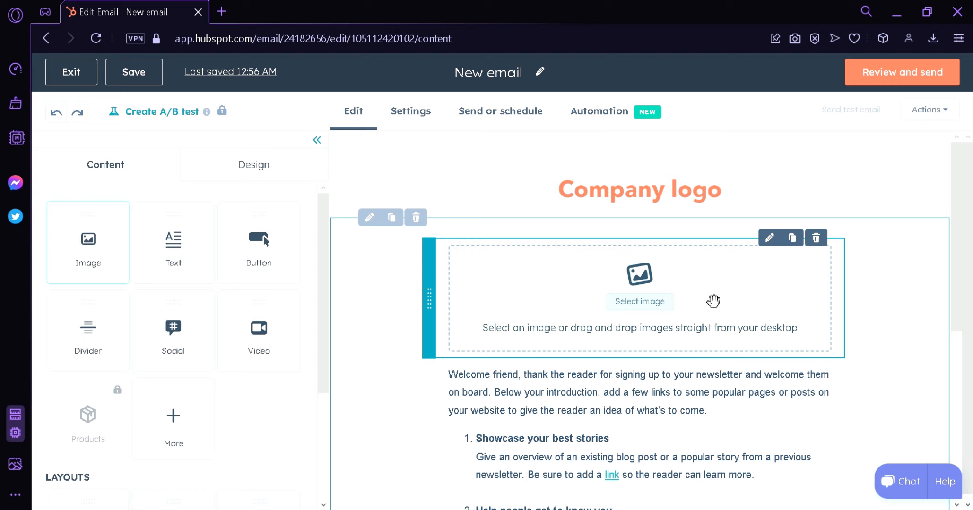
left_click(816, 240)
Step: Look through the layout options and the email's design settings for template, text styles, buttons and dividers
scroll(307, 283, "down", 4)
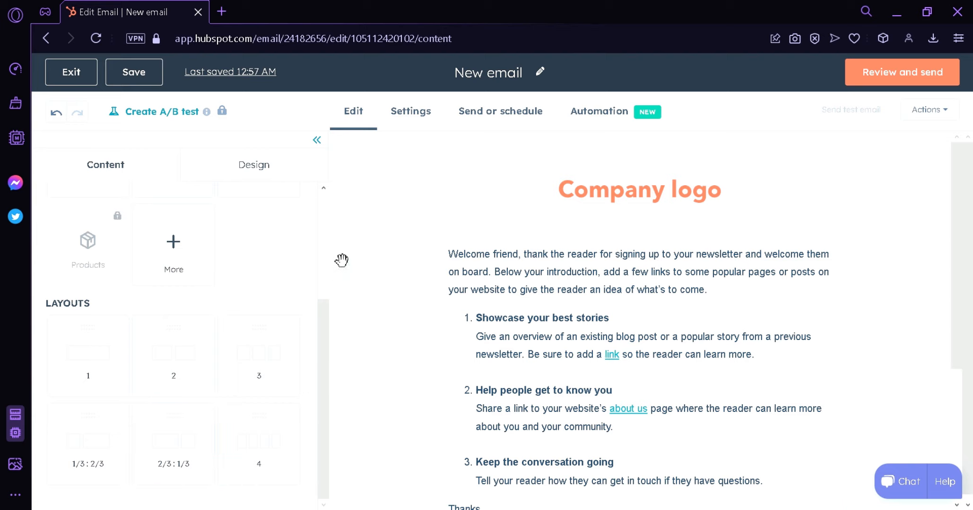
scroll(265, 209, "up", 3)
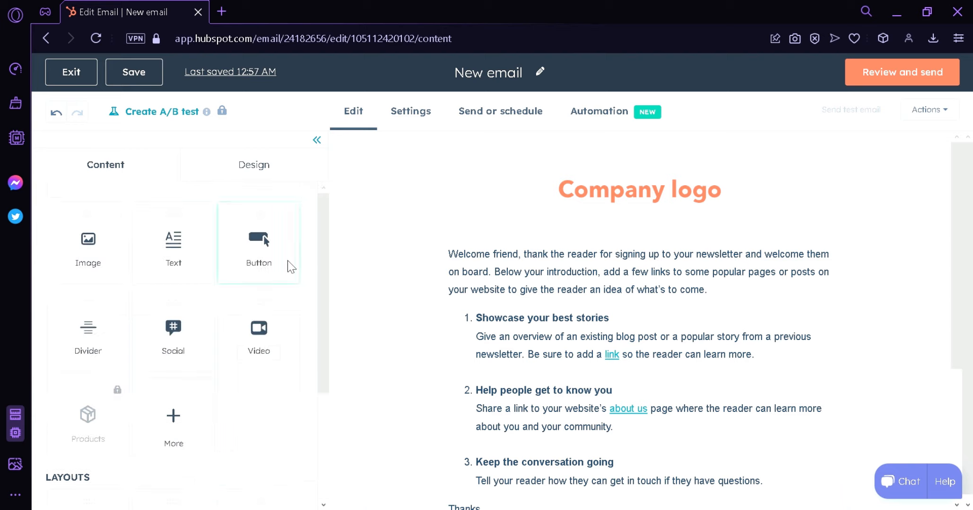
left_click(275, 175)
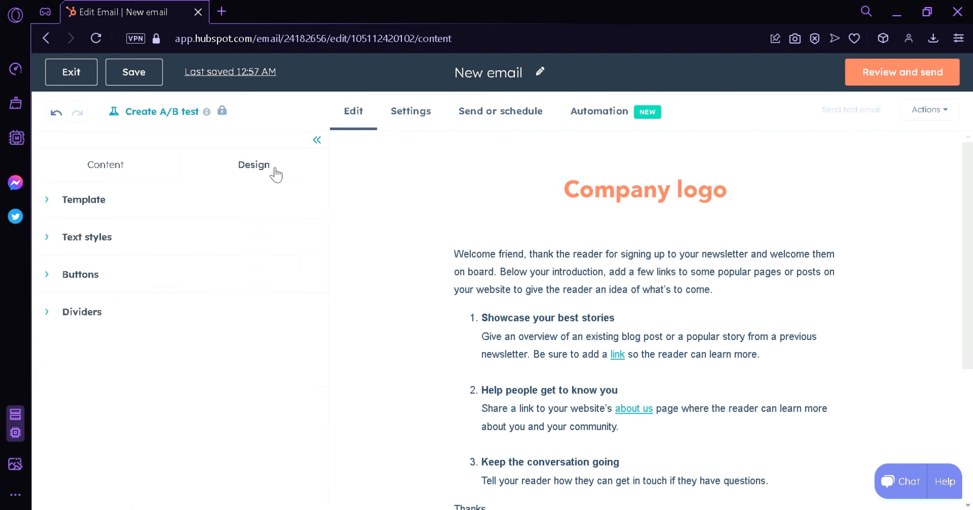
left_click(89, 208)
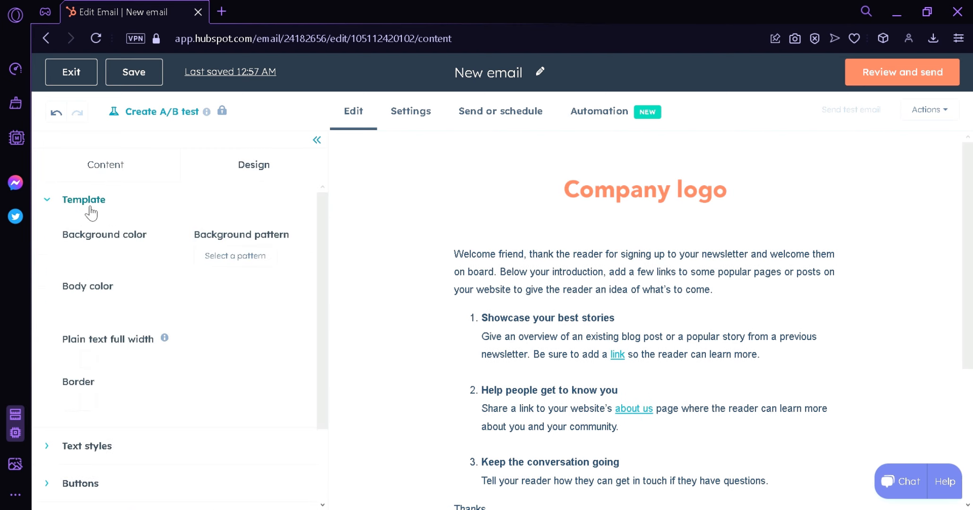
mouse_move(326, 267)
left_mouse_down()
mouse_move(322, 289)
mouse_move(327, 258)
left_mouse_up()
scroll(181, 395, "down", 2)
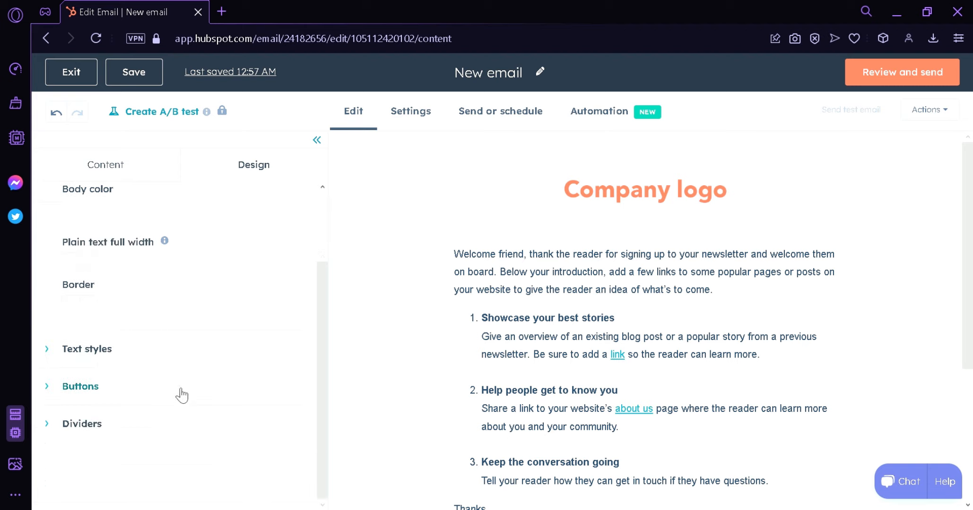
left_click(110, 348)
scroll(329, 305, "down", 5)
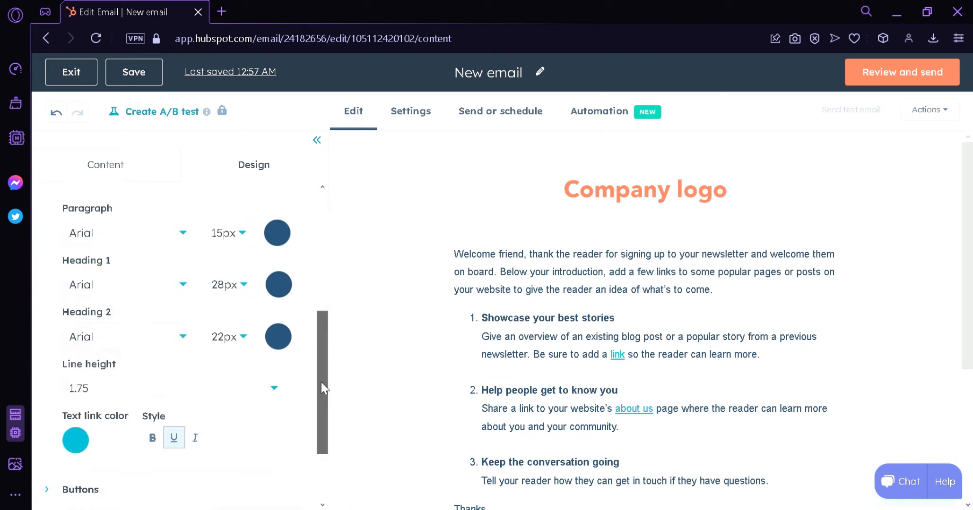
mouse_move(318, 368)
left_mouse_down()
mouse_move(324, 330)
mouse_move(315, 375)
left_mouse_up()
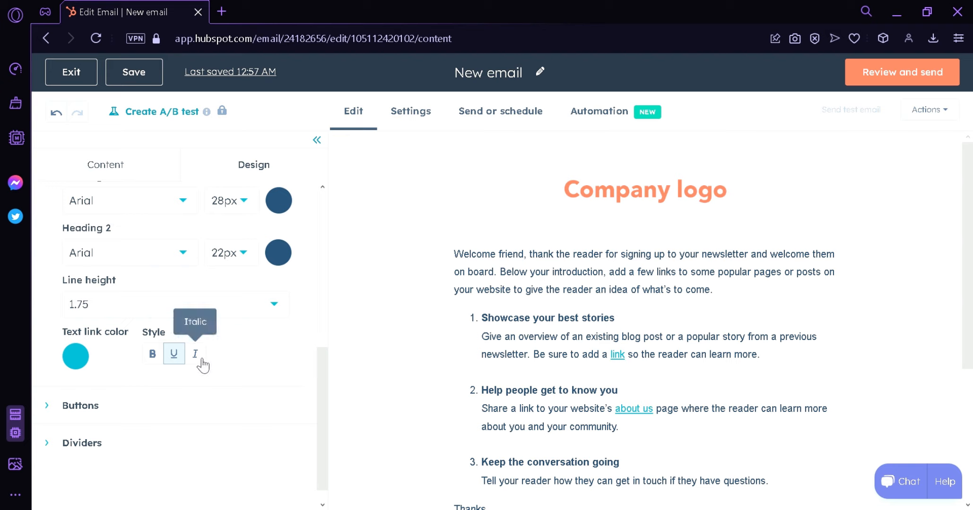
left_click(164, 407)
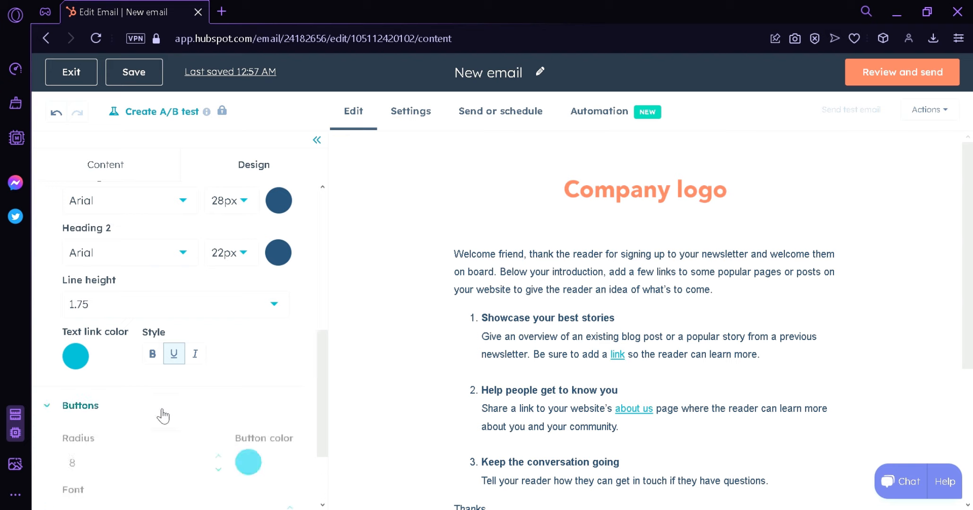
left_click_drag(326, 373, 322, 424)
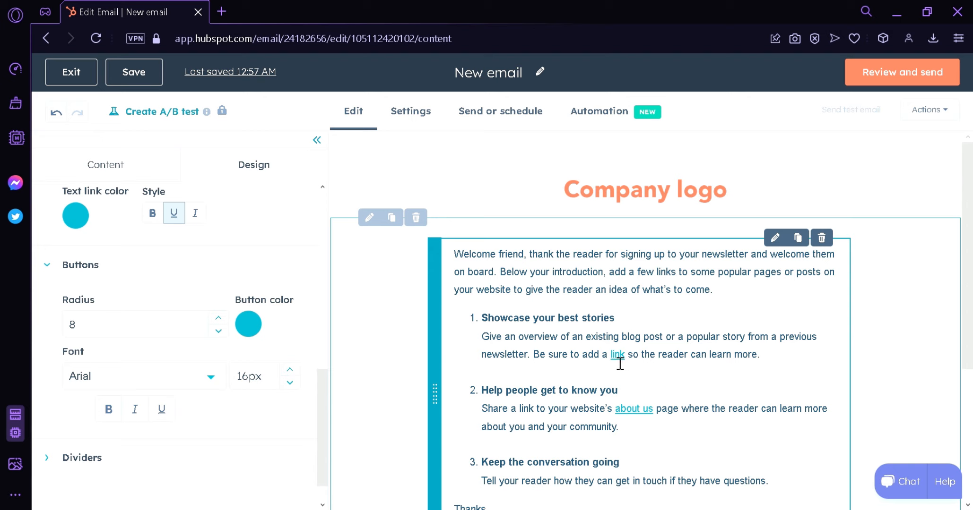
left_click(113, 460)
left_click_drag(321, 381, 336, 347)
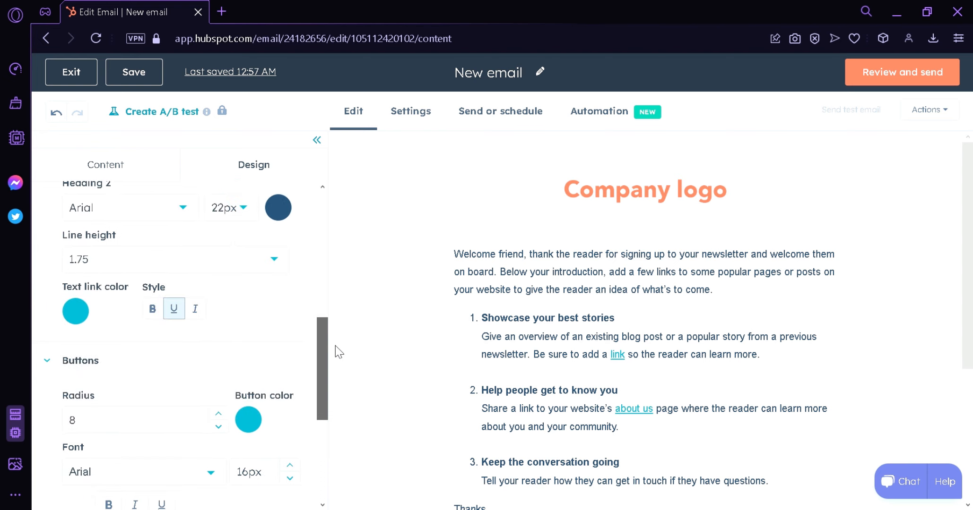
left_click(173, 171)
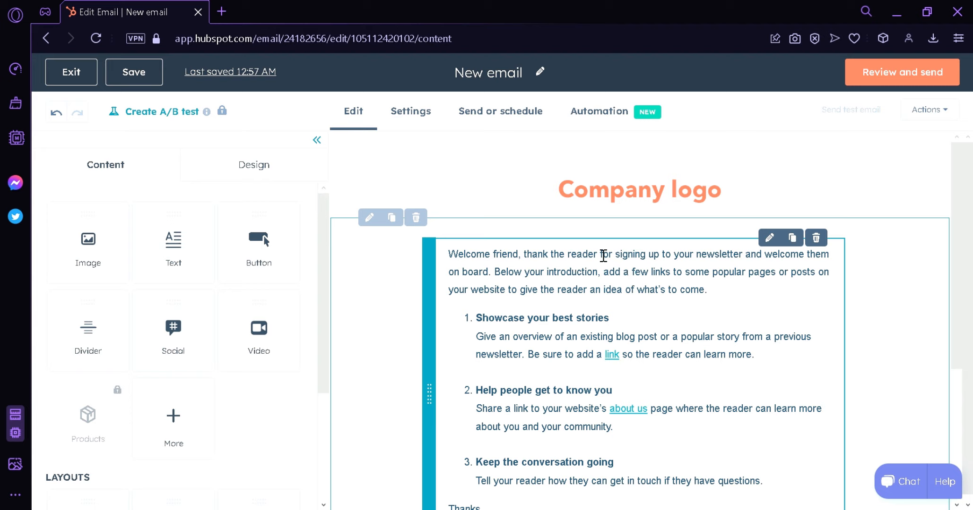
Step: Examine the company logo's image settings, including alt text, size, link, alignment and padding
left_click(684, 211)
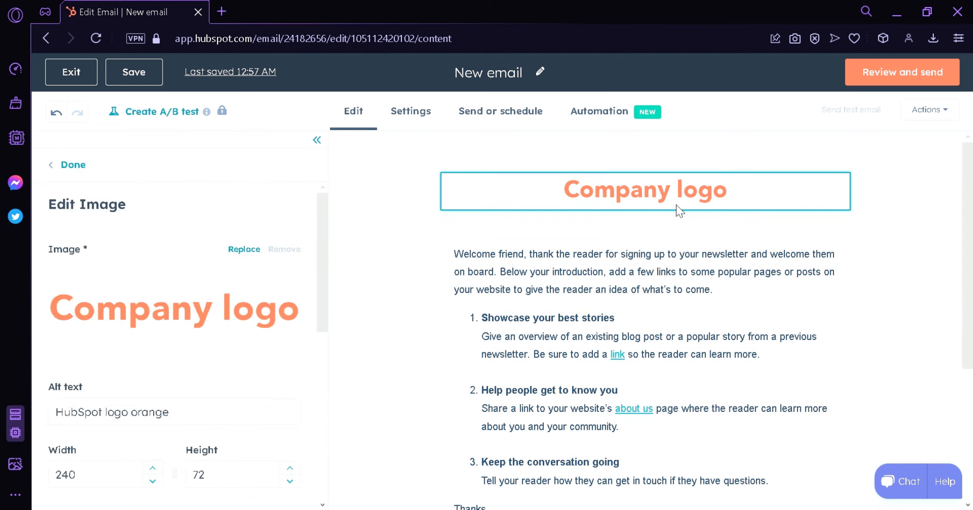
mouse_move(189, 278)
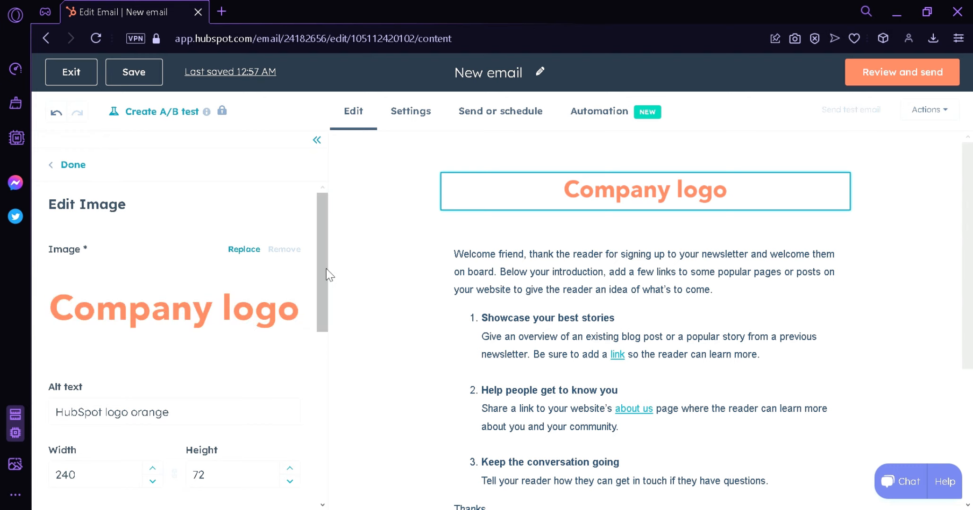
scroll(322, 267, "down", 2)
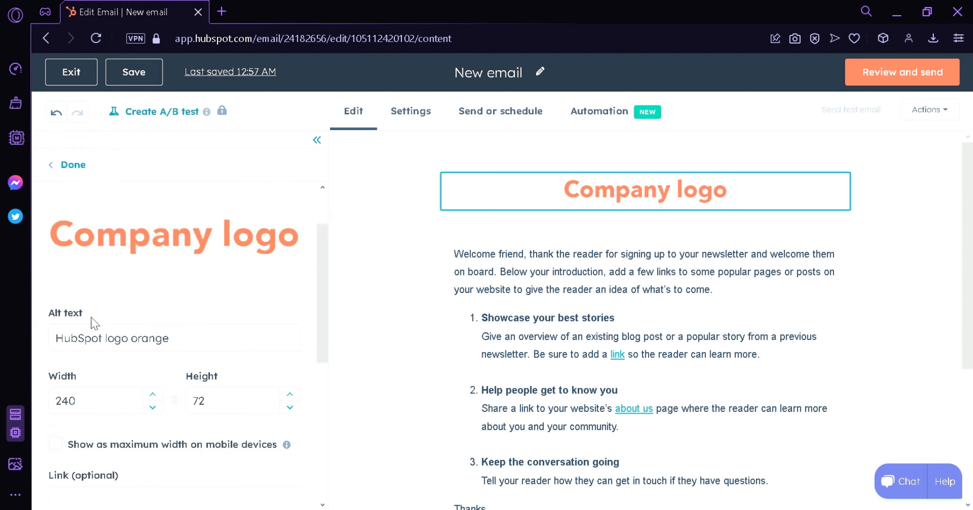
scroll(314, 339, "down", 4)
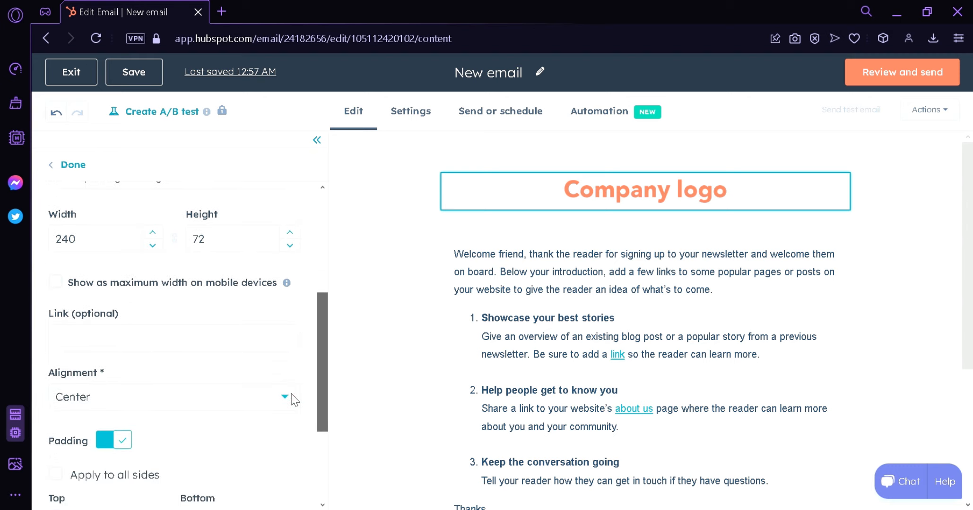
scroll(293, 400, "down", 1)
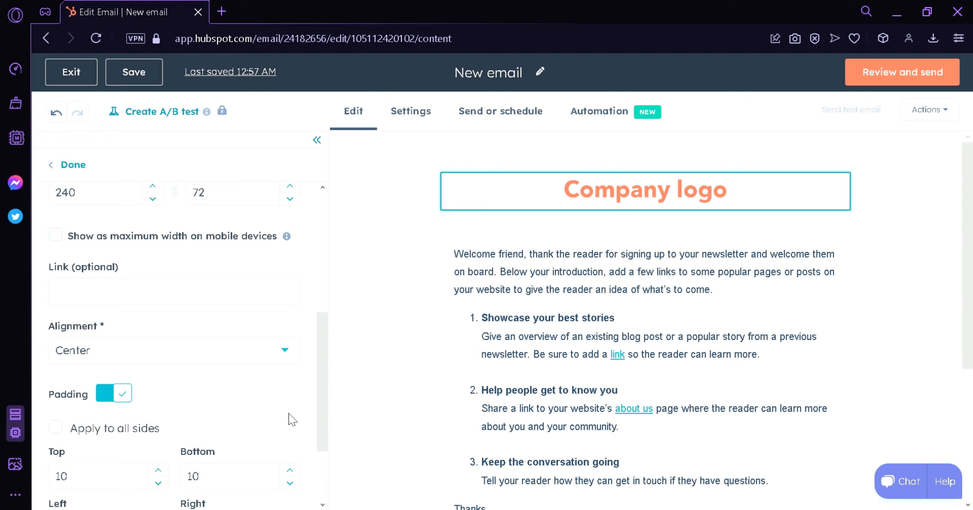
left_click_drag(319, 352, 308, 399)
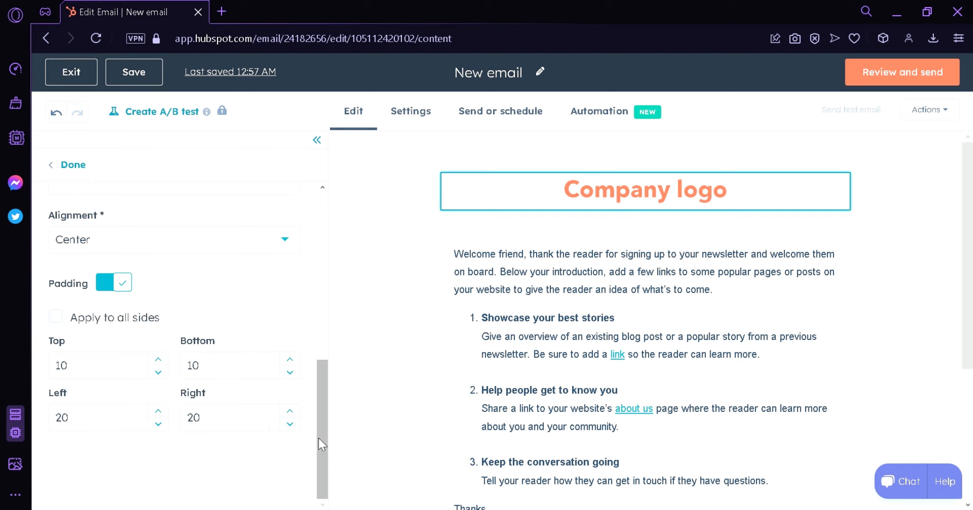
left_click_drag(321, 445, 392, 278)
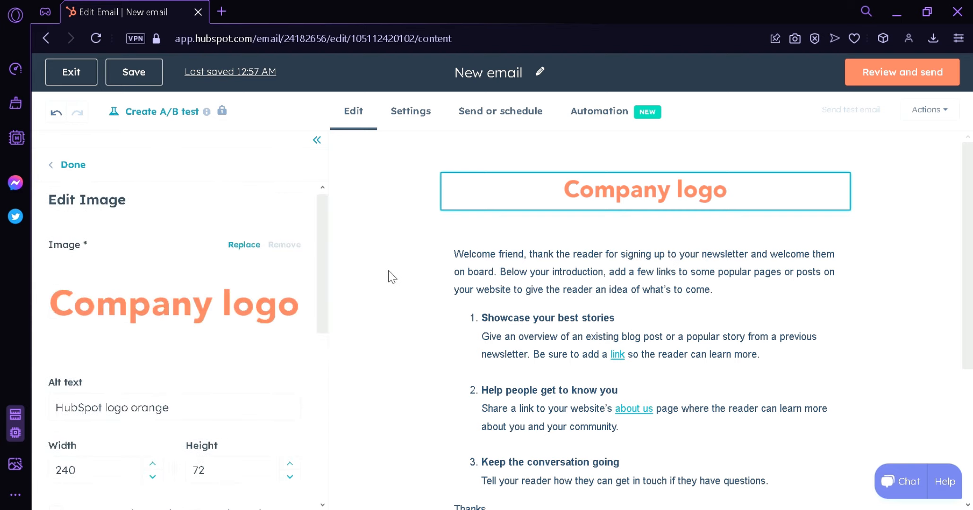
Step: Replace the company logo with the coffee cup image uploaded from the computer
left_click(223, 291)
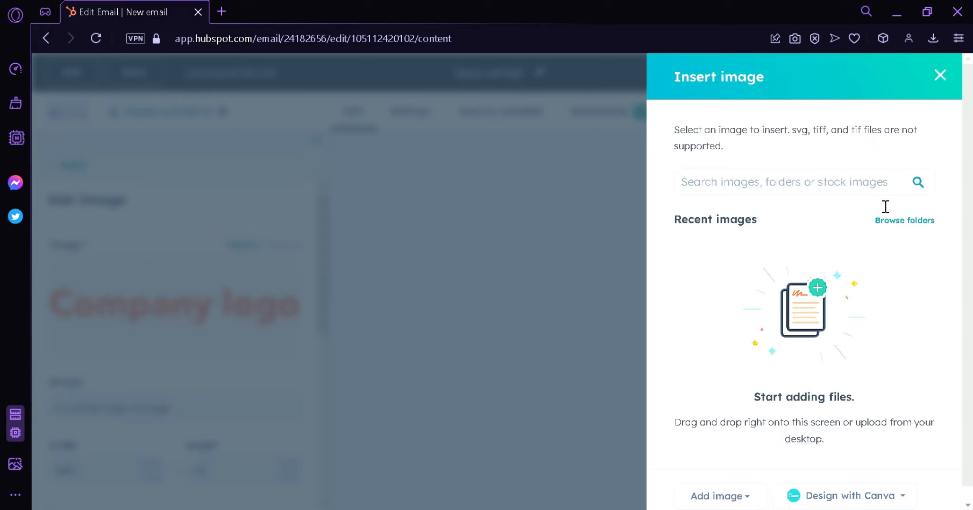
scroll(962, 310, "down", 1)
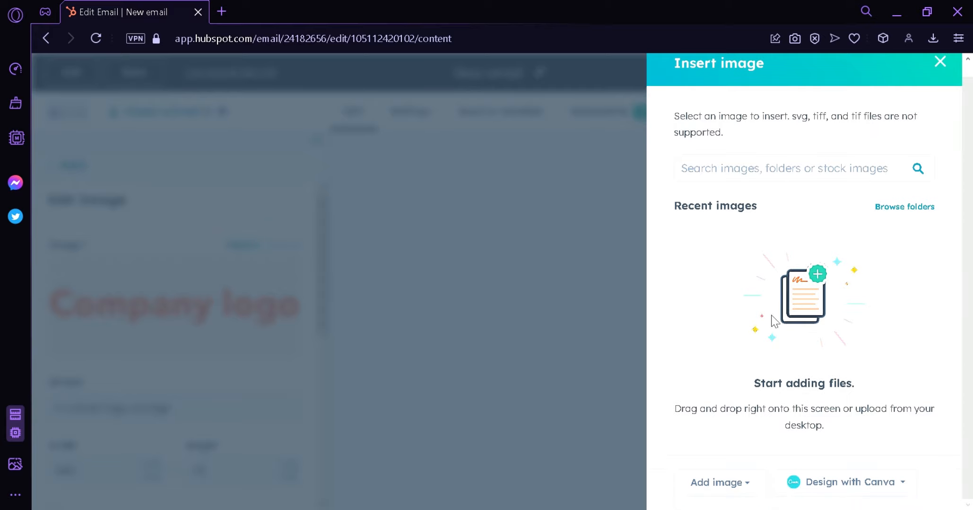
left_click(725, 489)
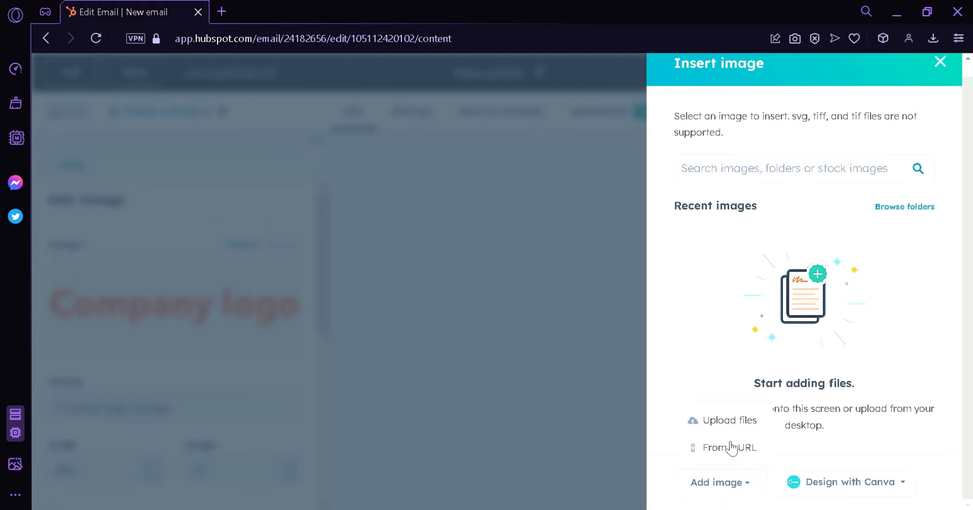
left_click(734, 426)
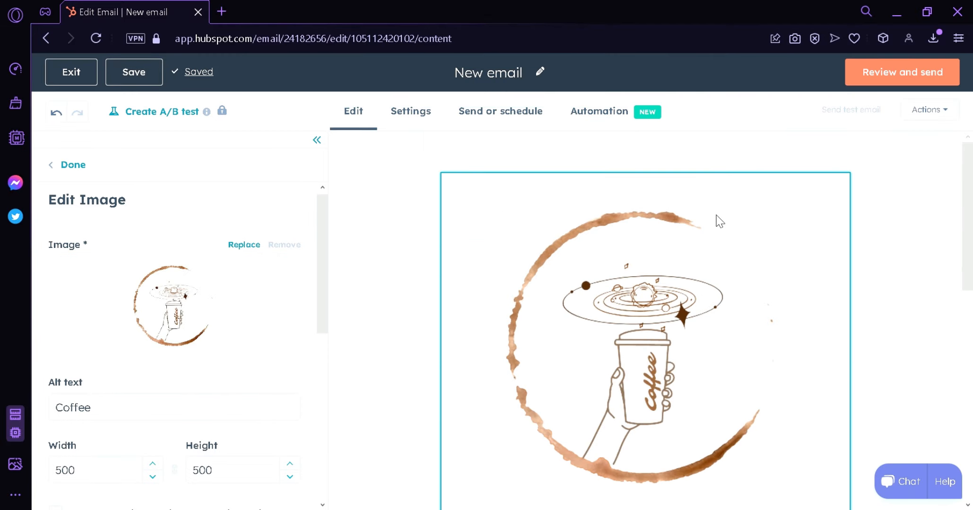
Step: Set the coffee logo's width to 50 with its height scaled proportionally
scroll(583, 284, "down", 4)
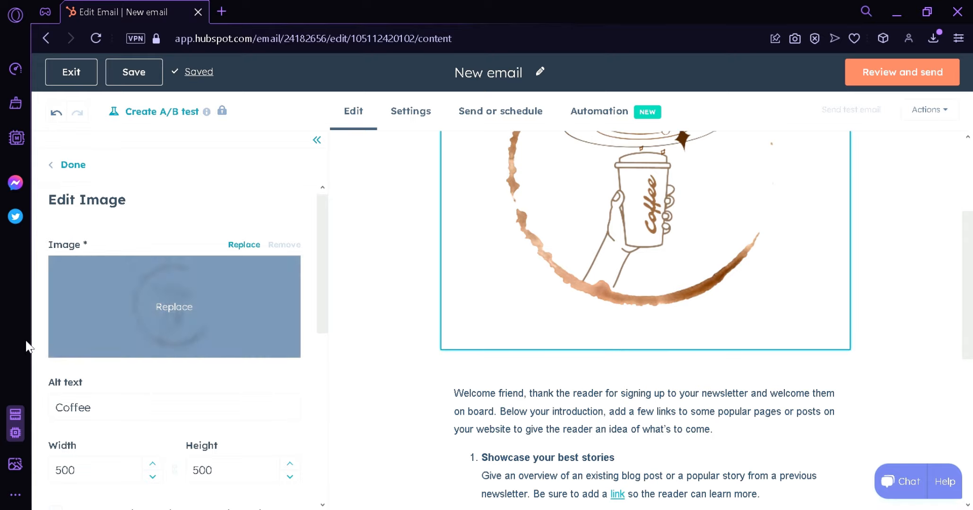
scroll(563, 240, "down", 10)
scroll(780, 250, "up", 15)
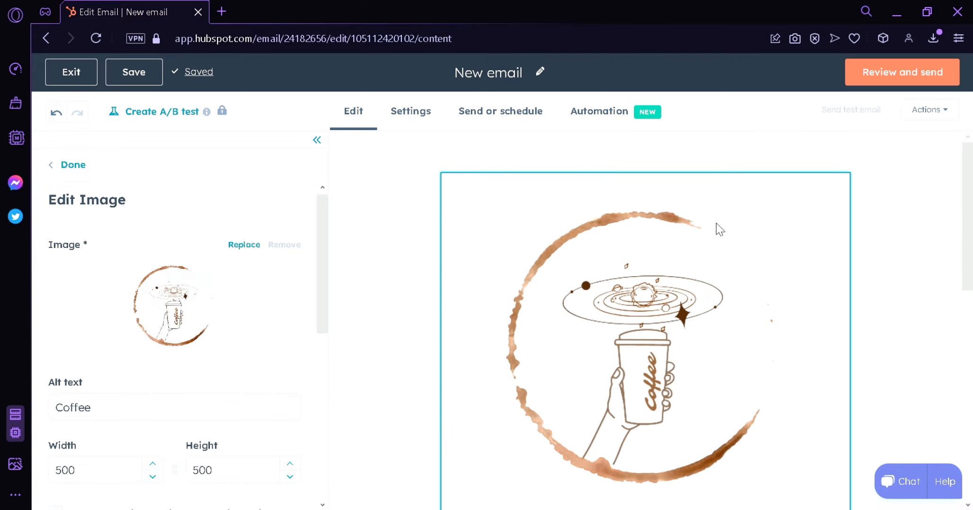
scroll(716, 226, "down", 4)
scroll(113, 376, "down", 4)
left_click_drag(73, 296, 59, 310)
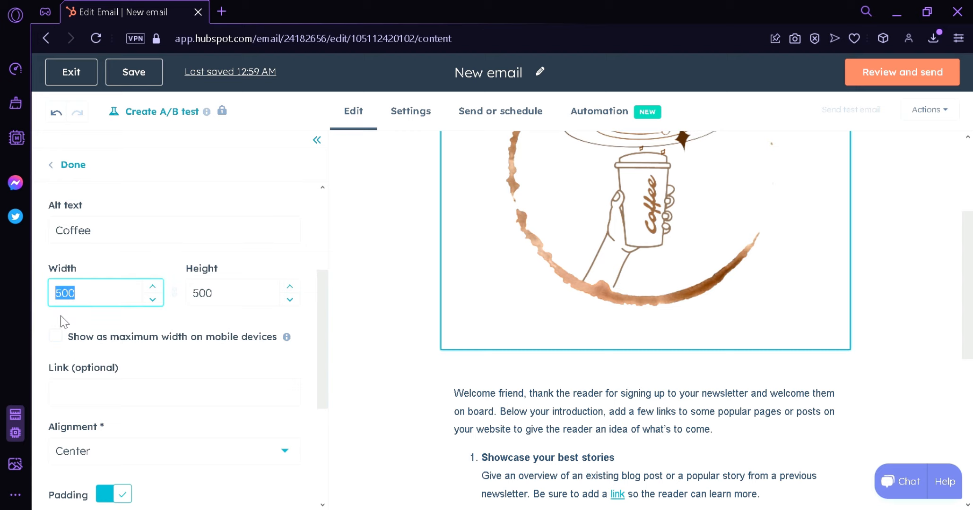
type("50")
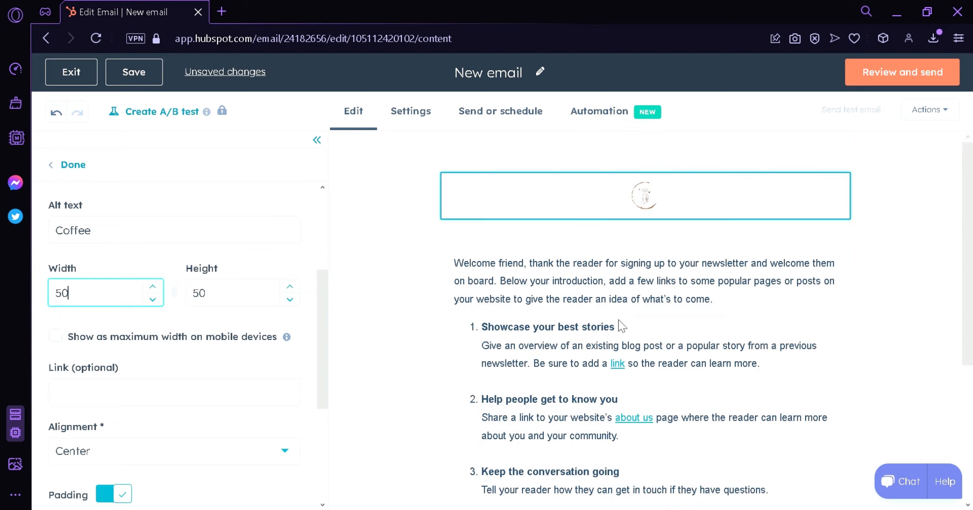
left_click(443, 248)
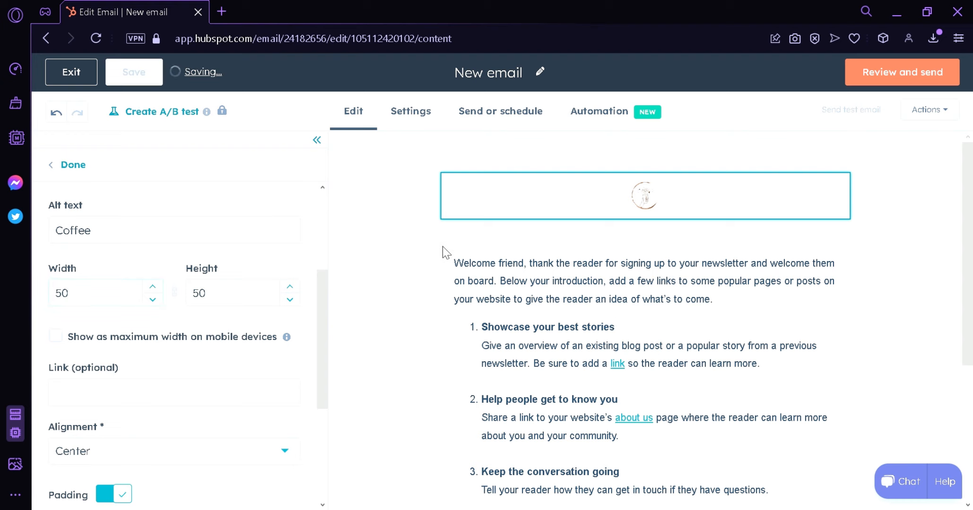
Step: Open the email's body text for editing and examine its text formatting options, including the additional ones
left_click(639, 196)
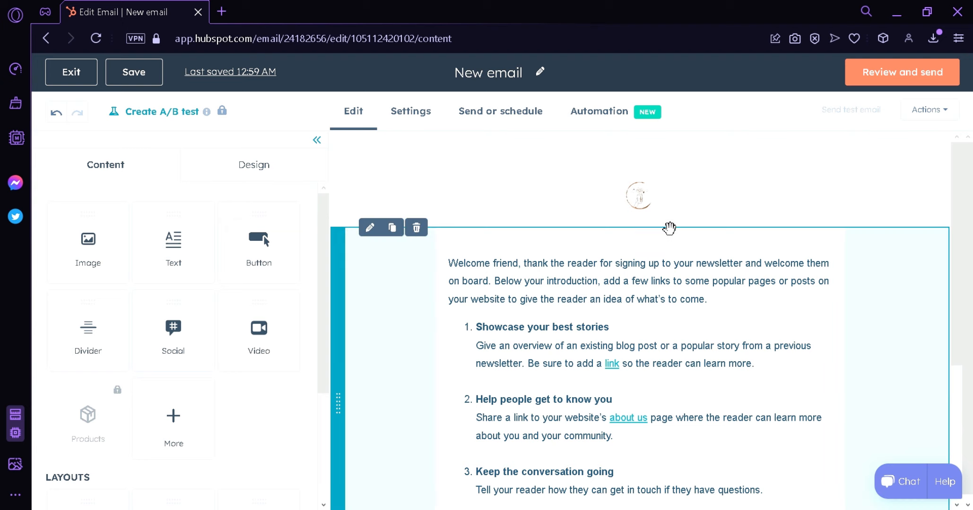
left_click(619, 279)
scroll(597, 321, "down", 3)
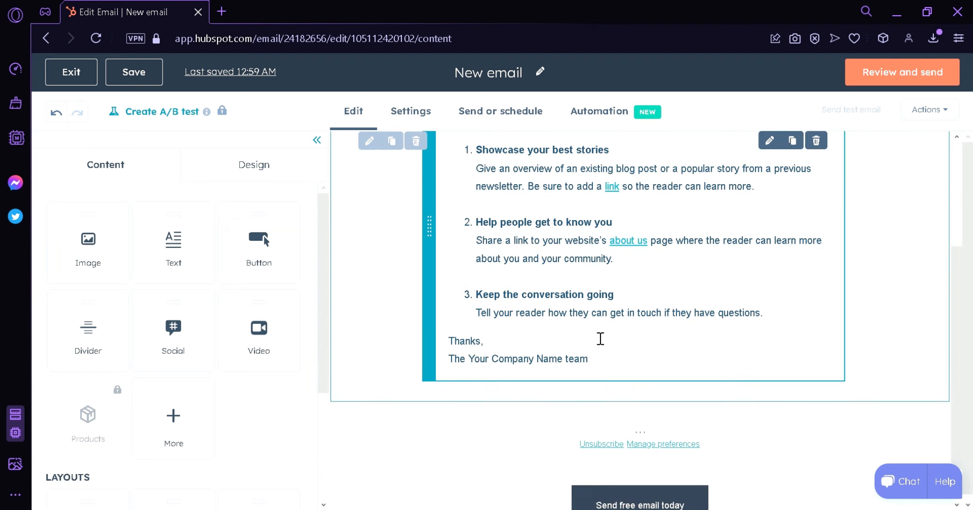
scroll(610, 326, "up", 3)
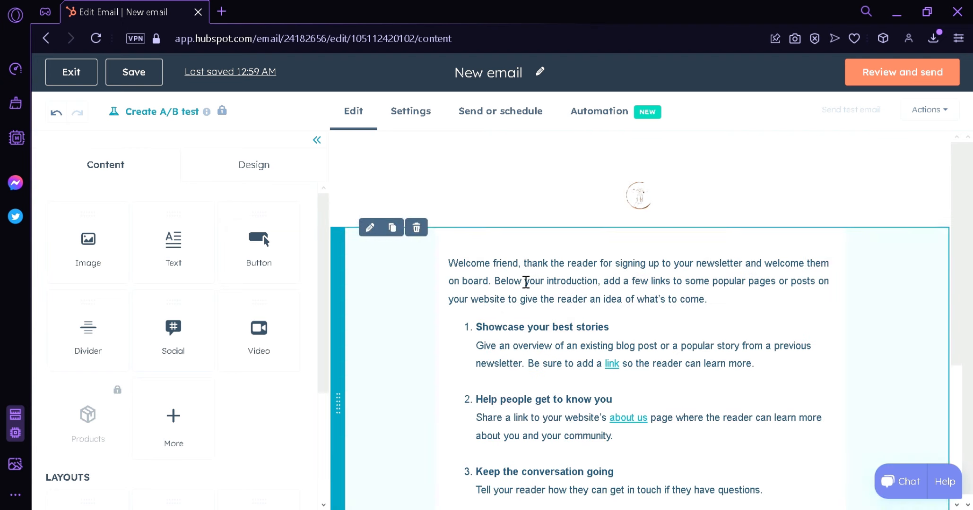
left_click(619, 325)
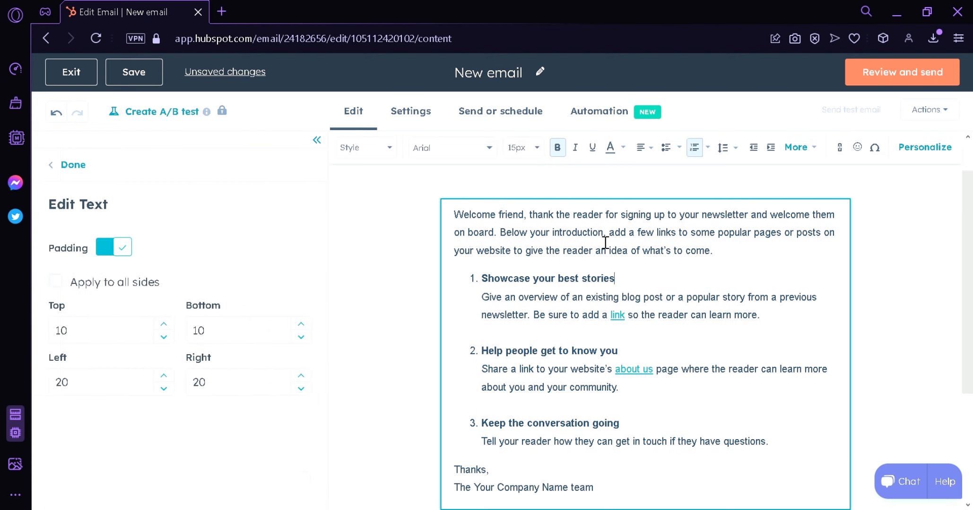
left_click_drag(712, 250, 514, 215)
scroll(619, 305, "down", 3)
scroll(624, 298, "up", 3)
left_click(679, 298)
left_click_drag(672, 298, 577, 299)
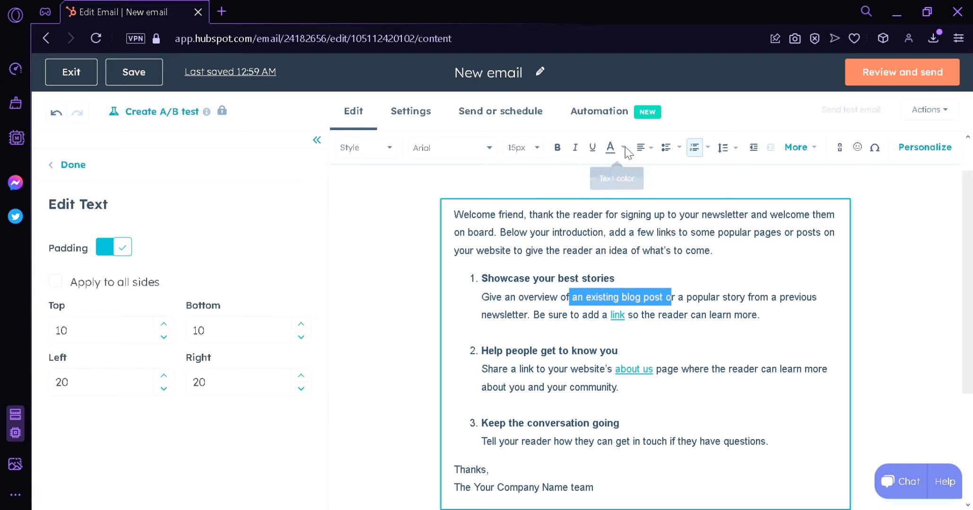
left_click(814, 148)
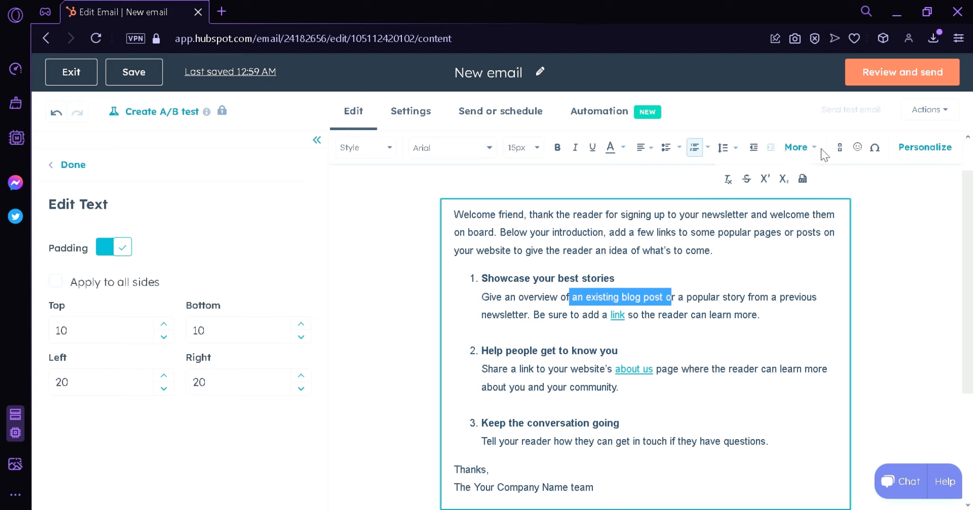
Step: Delete the introductory paragraph starting with "Welcome friend" from the body text
left_click(708, 323)
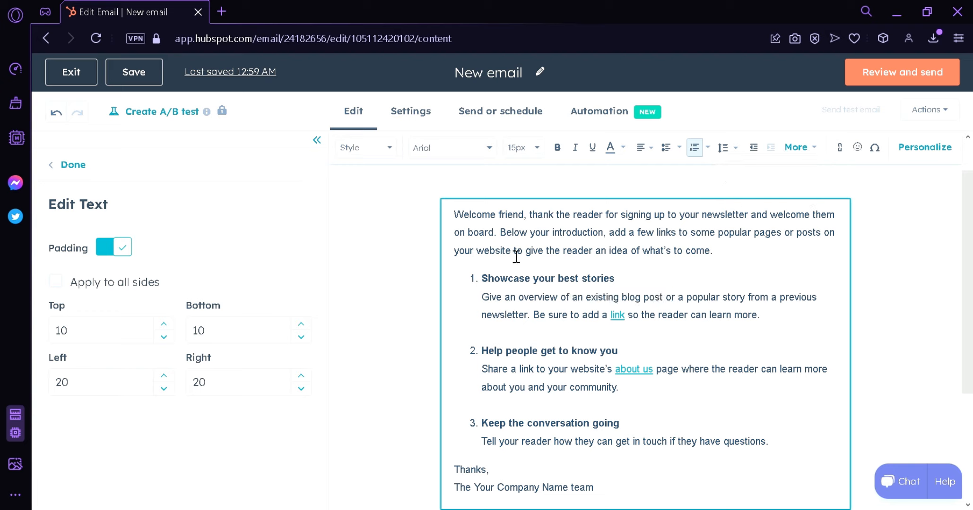
left_click_drag(725, 249, 438, 218)
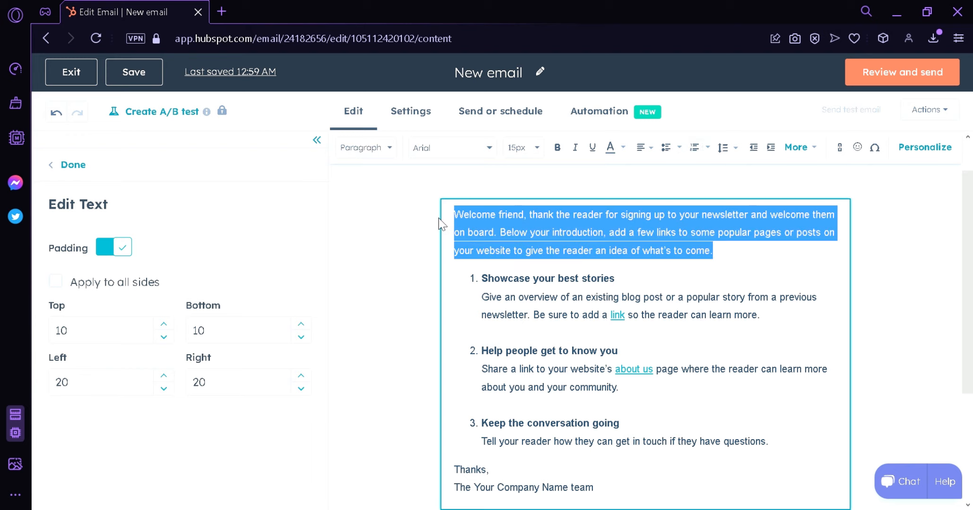
key("BackSpace")
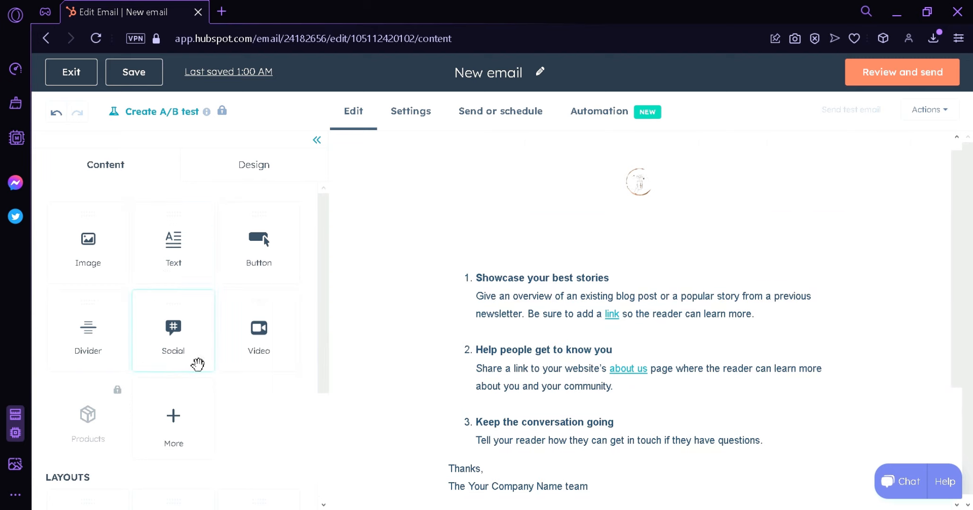
Step: Add a social block between the closing signature and the unsubscribe footer
scroll(458, 373, "down", 3)
left_click_drag(210, 365, 504, 374)
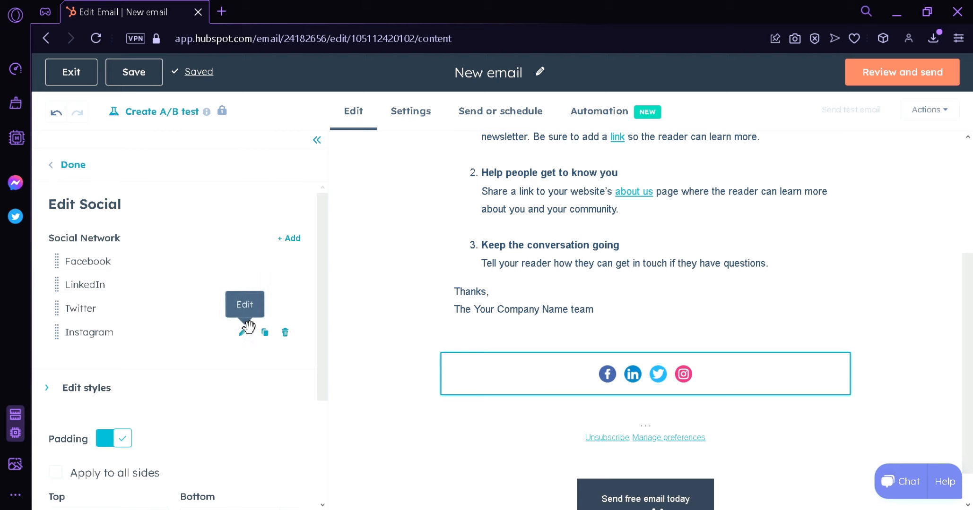
Step: Examine the social block's Facebook link and padding settings, finish editing the block and review the email's content
left_click(243, 263)
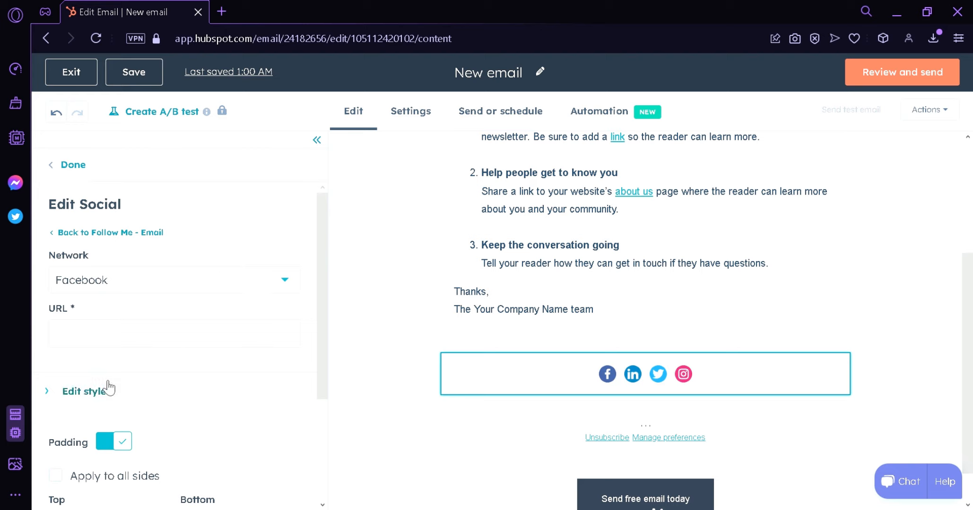
scroll(139, 341, "down", 3)
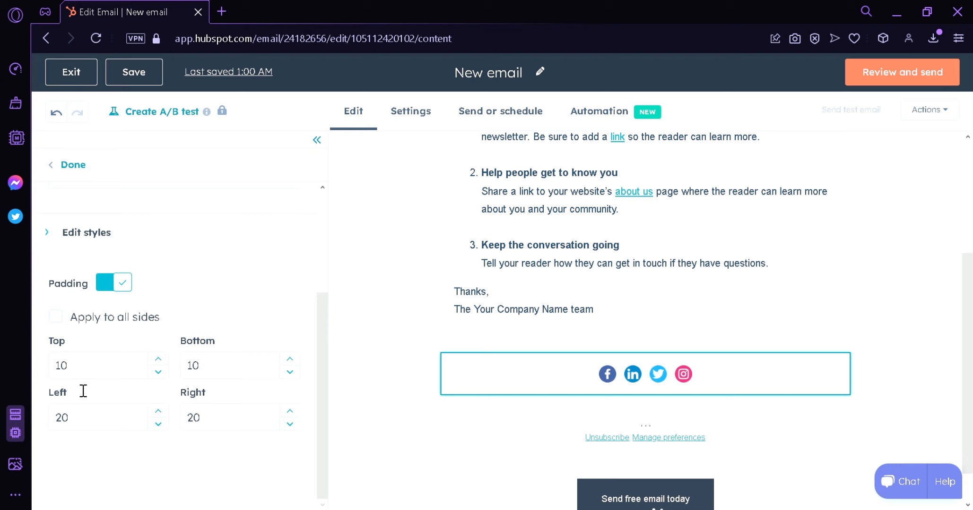
scroll(81, 382, "up", 3)
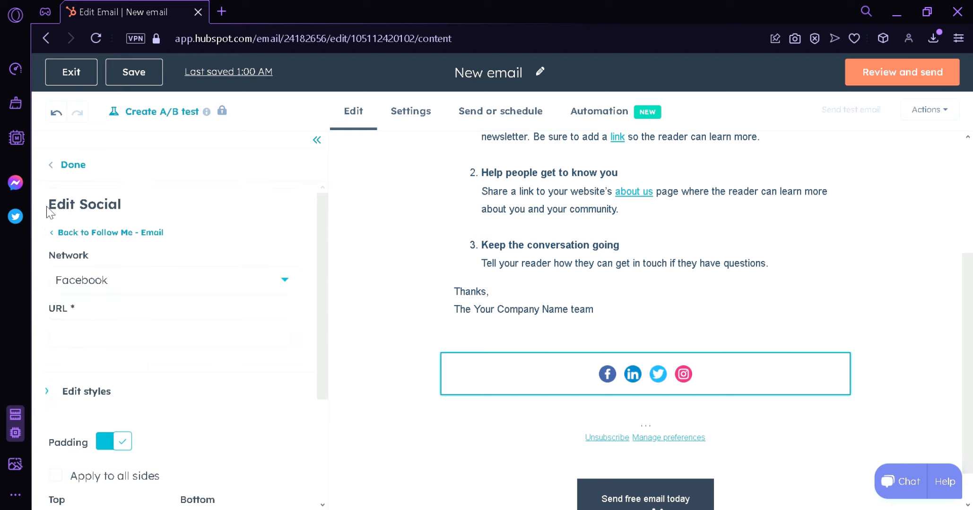
left_click(73, 165)
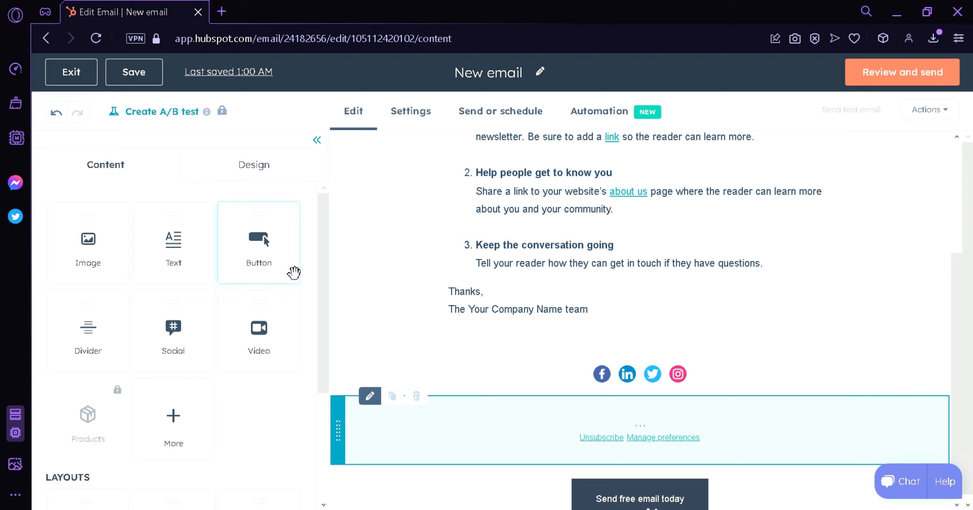
scroll(525, 279, "up", 4)
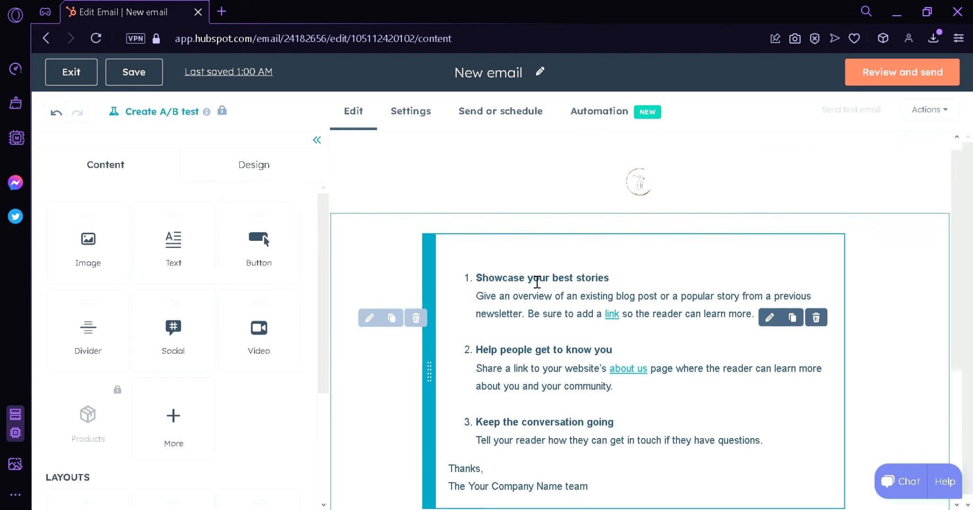
scroll(187, 282, "down", 4)
scroll(233, 289, "up", 4)
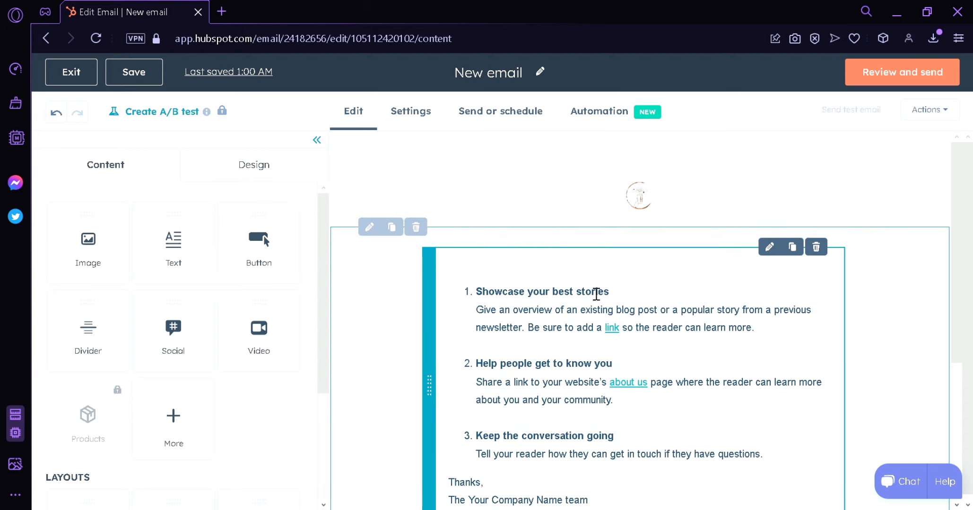
Step: Open the email settings and check the available choices for the from name and from address
left_click(395, 113)
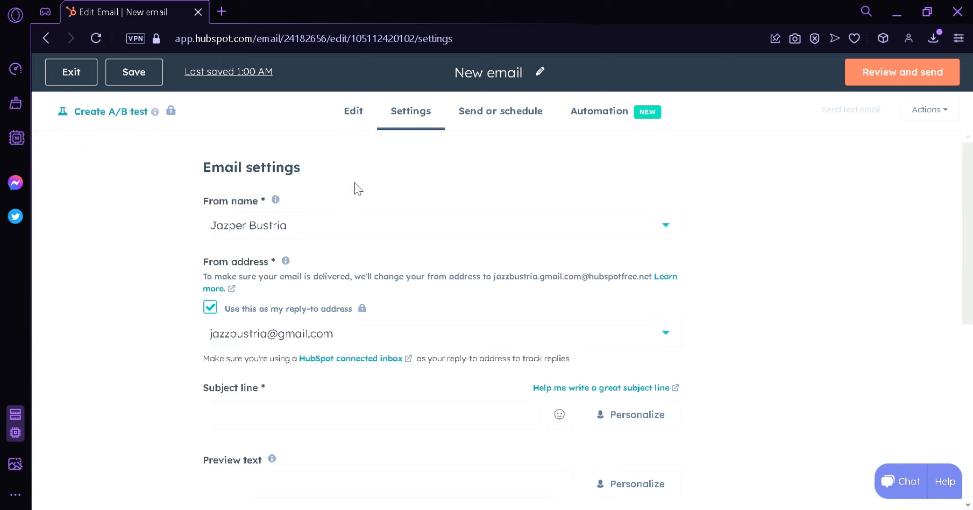
left_click(314, 231)
left_click(317, 230)
left_click(281, 226)
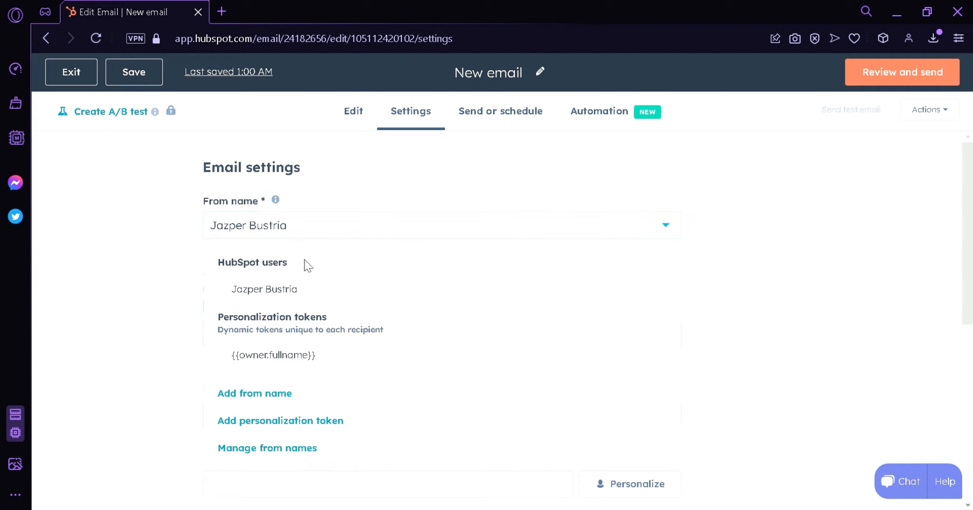
left_click(138, 224)
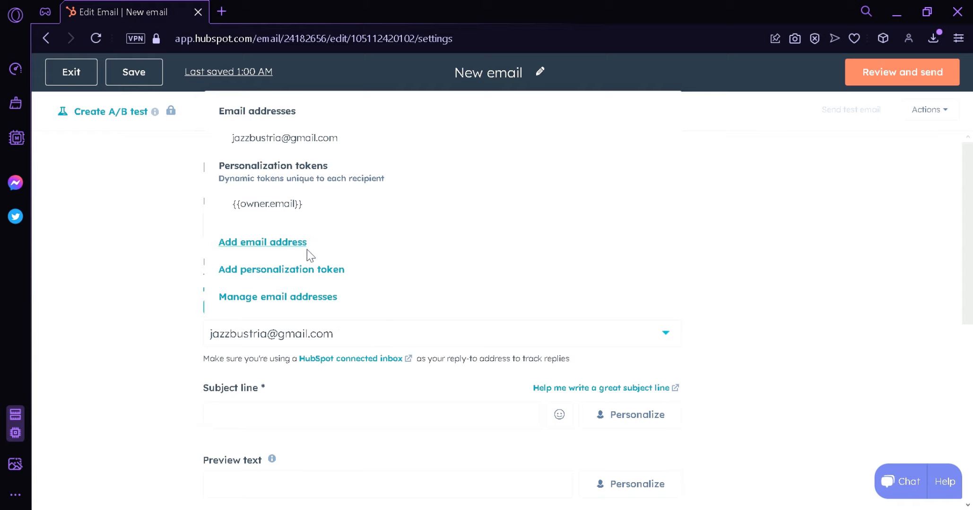
left_click(162, 315)
Step: Look through the settings for subject line, preview text, internal email name, language, subscription type and office location
scroll(428, 430, "down", 4)
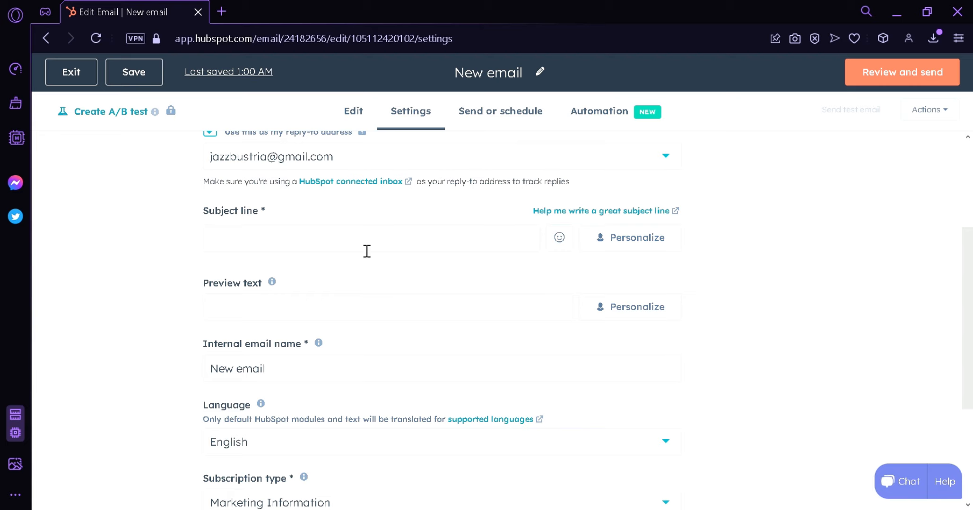
scroll(454, 322, "down", 3)
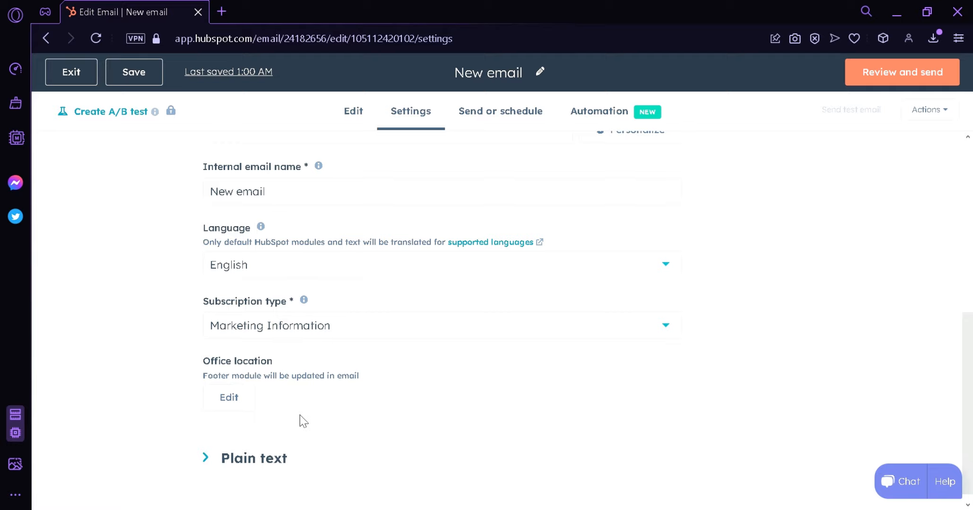
scroll(297, 421, "down", 1)
scroll(382, 360, "up", 10)
scroll(395, 336, "down", 10)
scroll(393, 361, "up", 10)
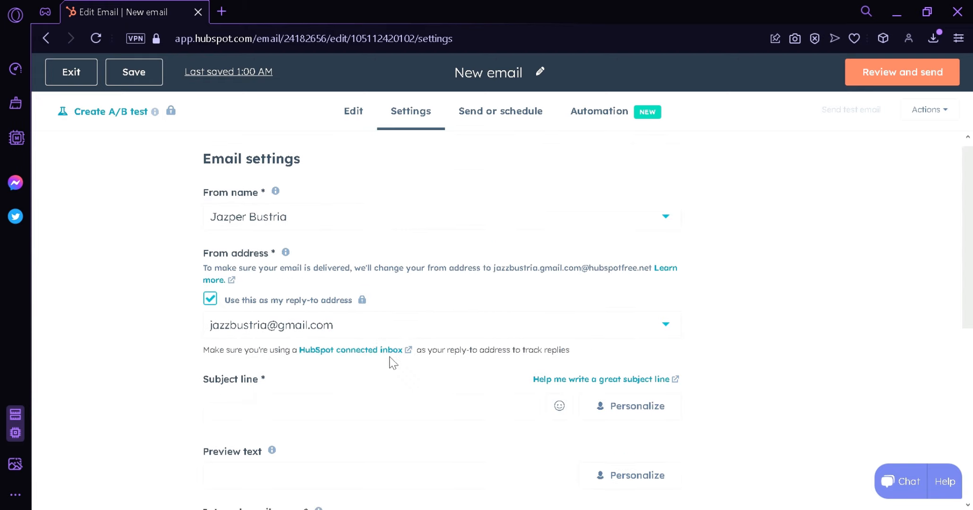
Step: Open the send or schedule settings and check which contacts and lists can be chosen as recipients or excluded
left_click(527, 126)
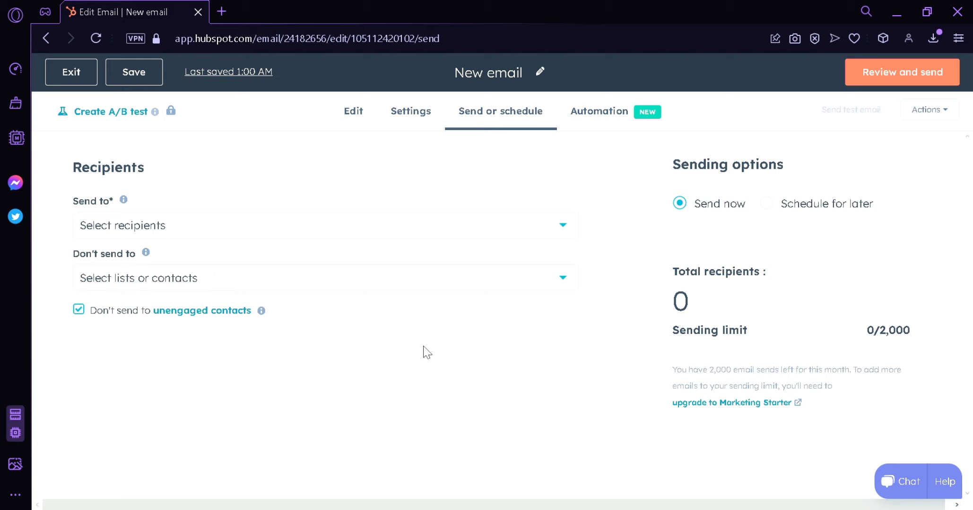
left_click(409, 226)
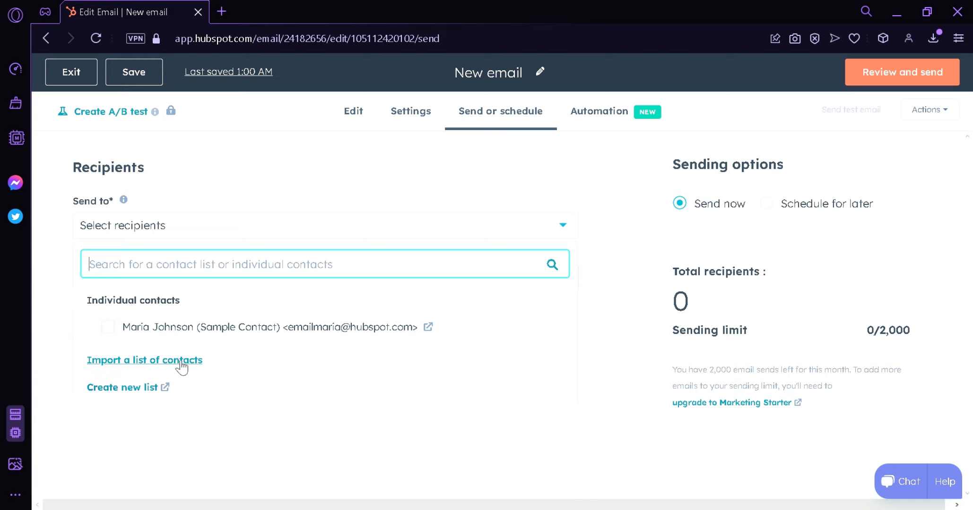
left_click(164, 446)
left_click(262, 293)
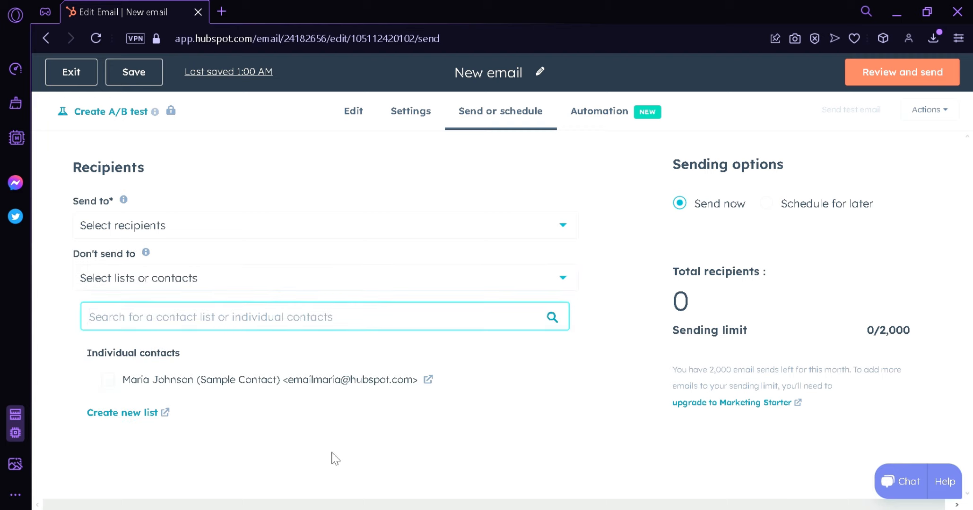
left_click(159, 434)
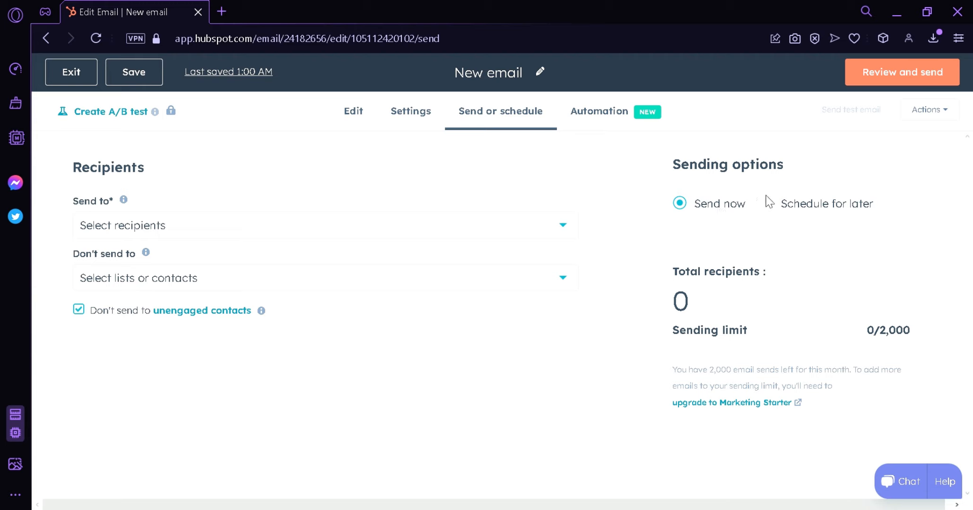
Step: Switch the sending option to Schedule for later and check the send date, time and sending limit
left_click(787, 211)
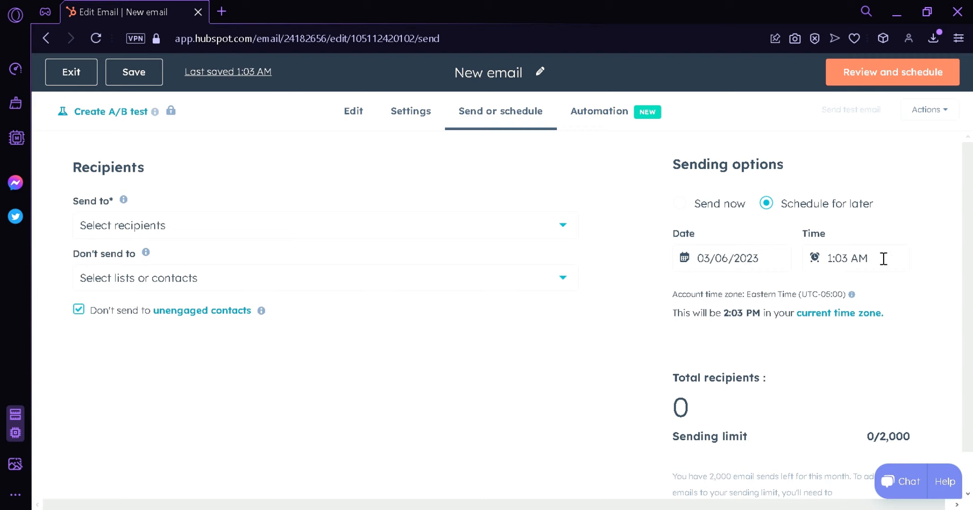
scroll(886, 312, "down", 1)
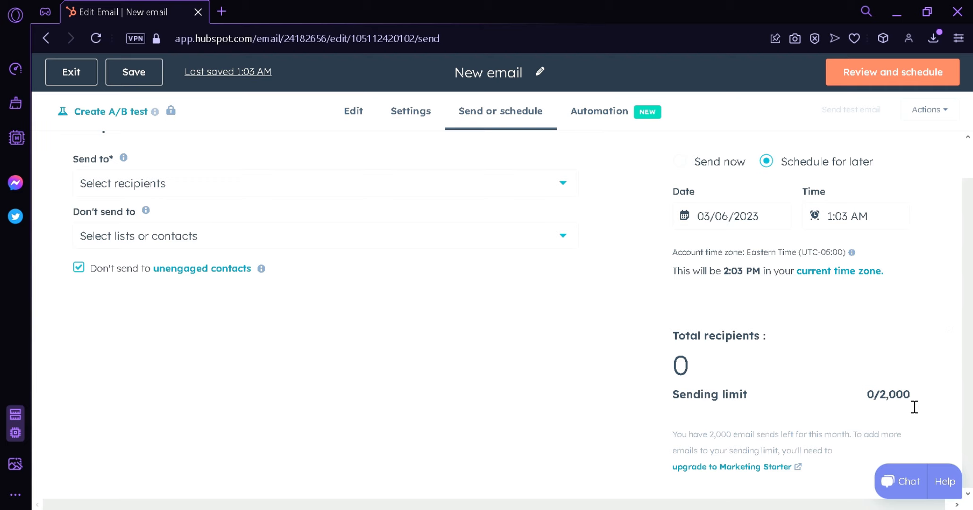
scroll(932, 369, "up", 1)
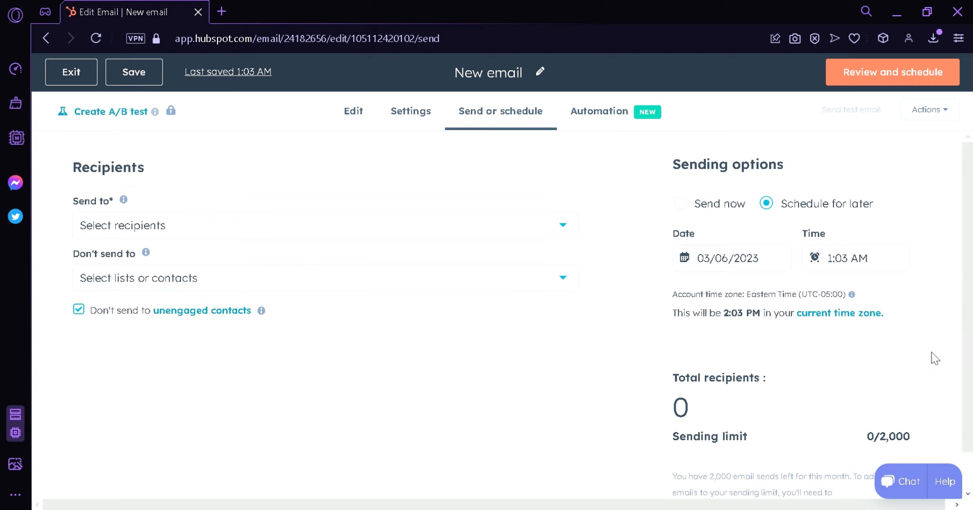
Step: Choose the sample contact as the email's recipient and save the email
left_click(233, 233)
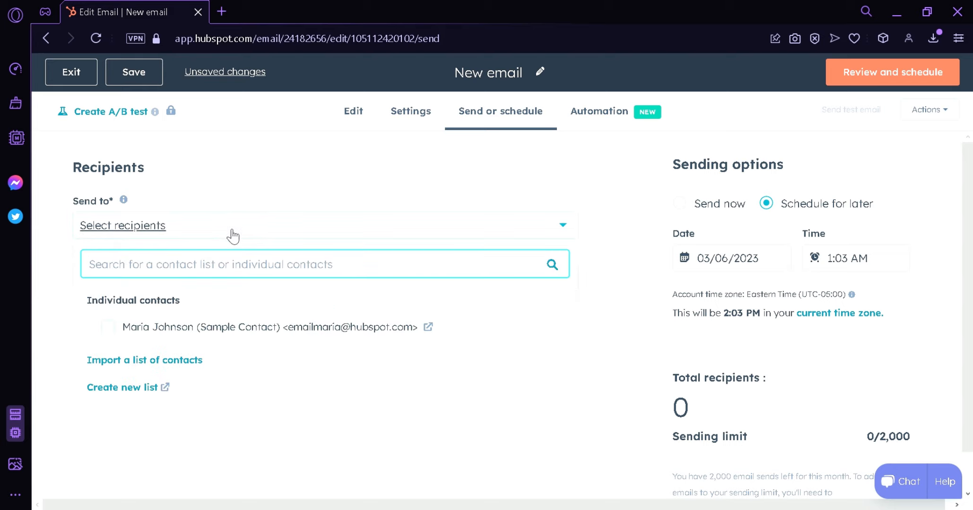
left_click(109, 331)
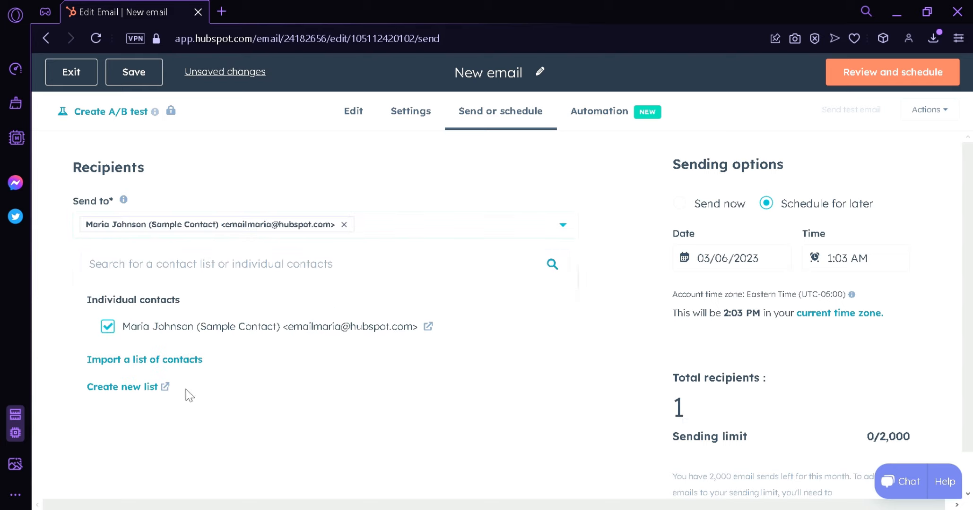
left_click(134, 73)
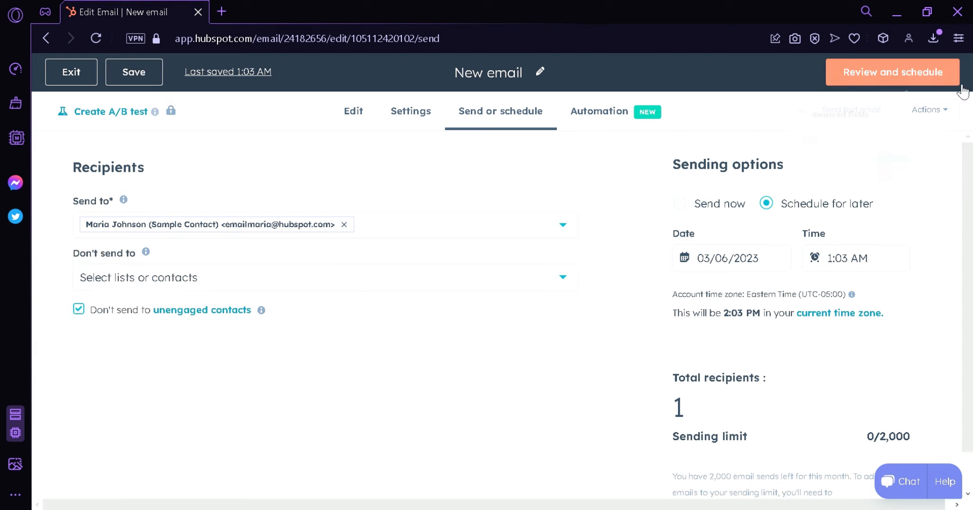
Step: Check which required fields are missing and enter "TestEmail" as the subject line in the email settings
mouse_move(959, 88)
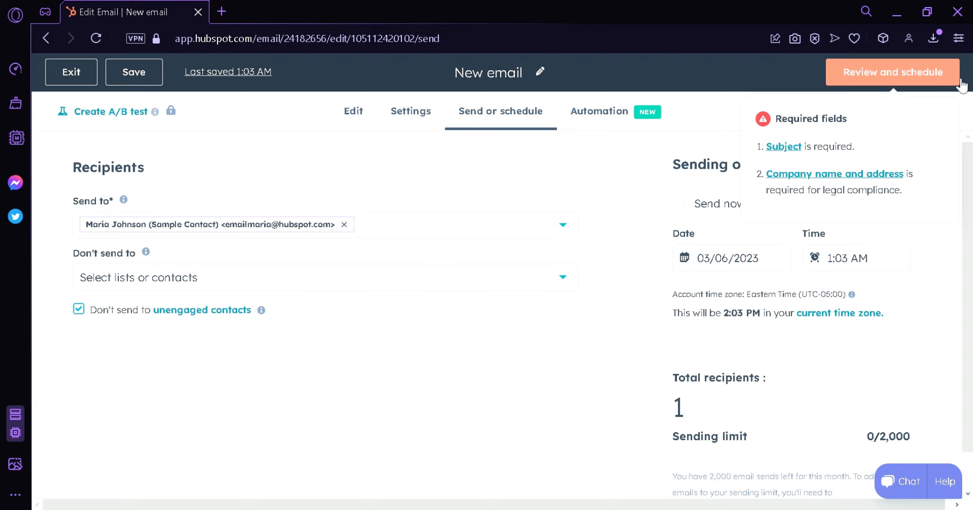
left_click(427, 114)
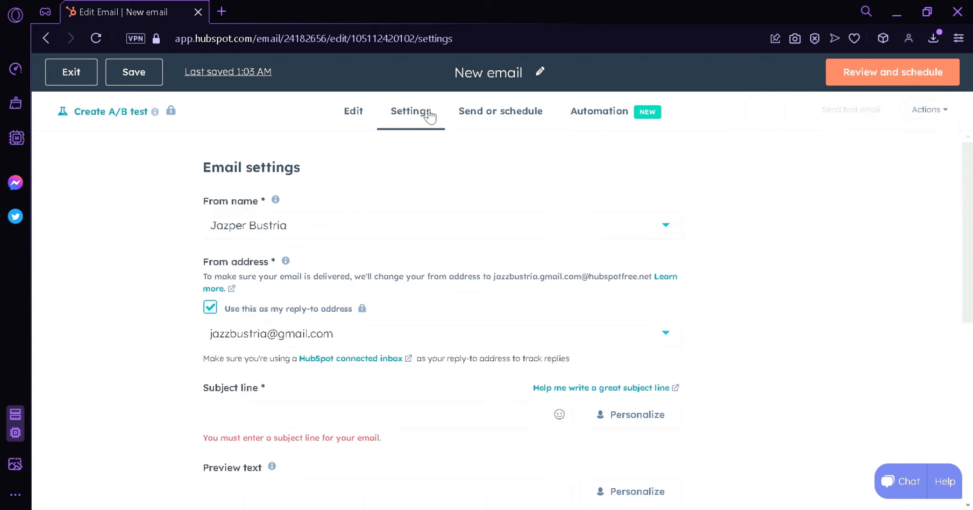
left_click(273, 434)
type("TestEmail")
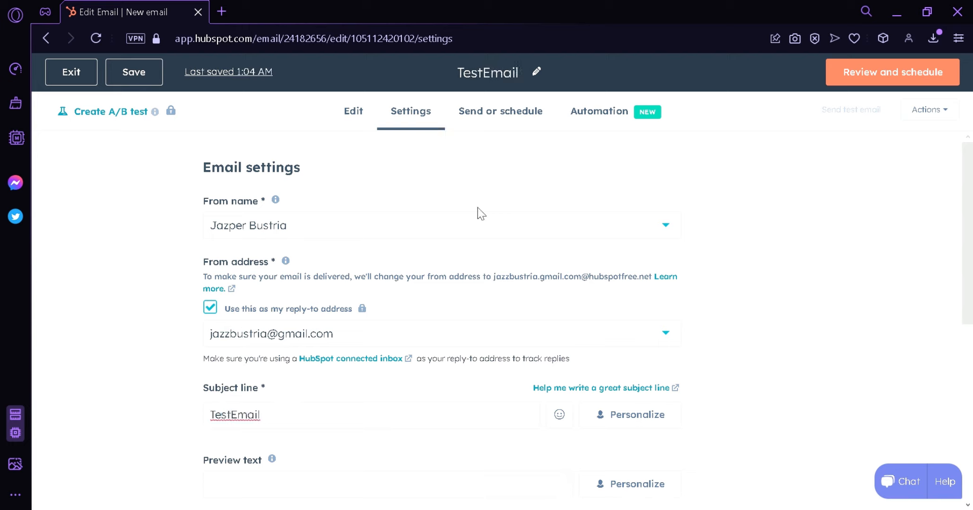
Step: Fill in the footer's required company name and address details, including city, state, zip code and country, and save the changes
scroll(478, 207, "down", 1)
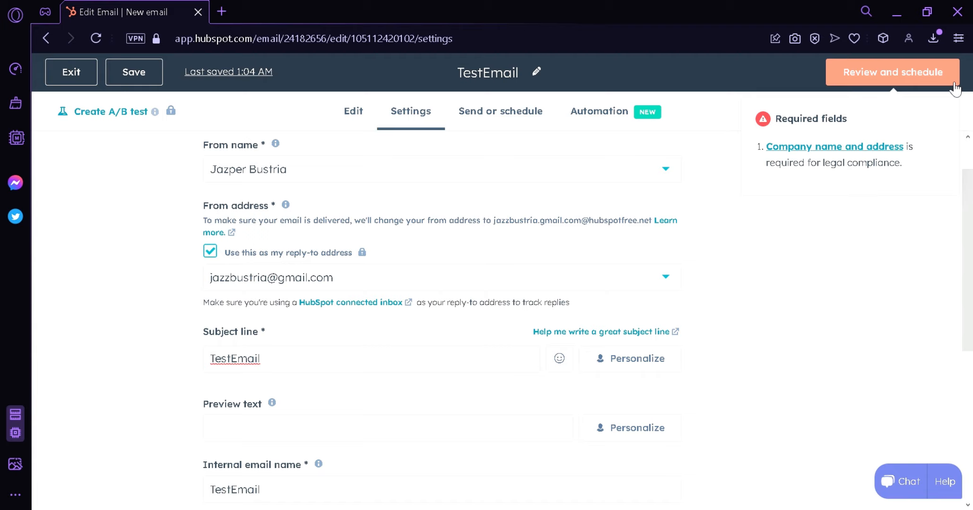
left_click(881, 156)
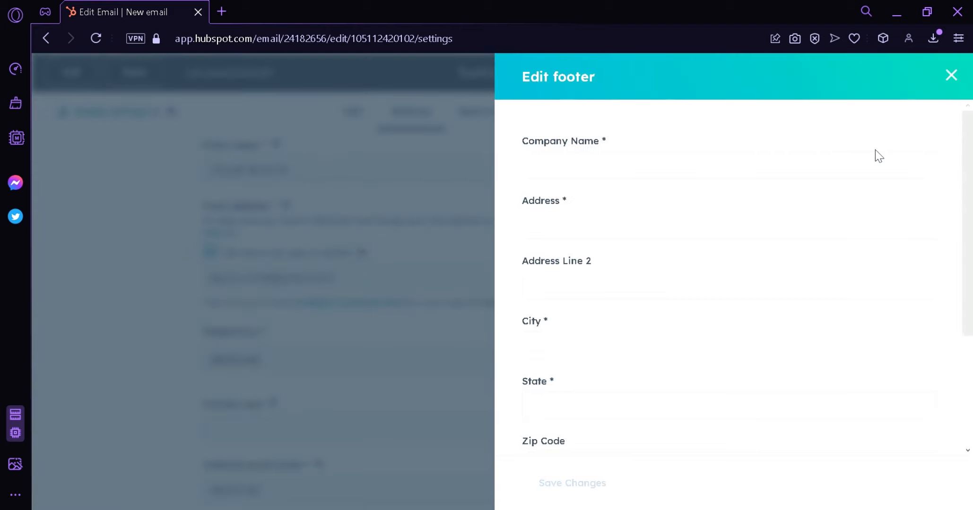
left_click(708, 179)
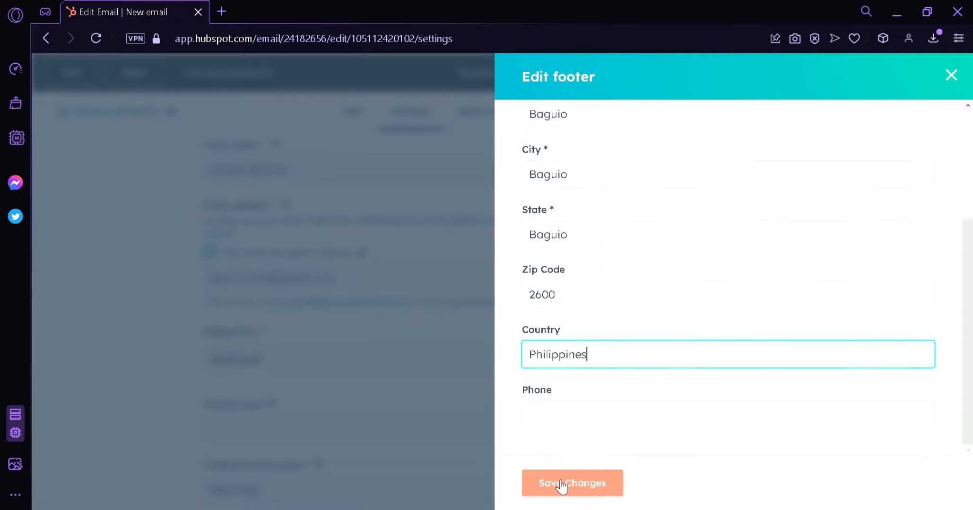
left_click(552, 483)
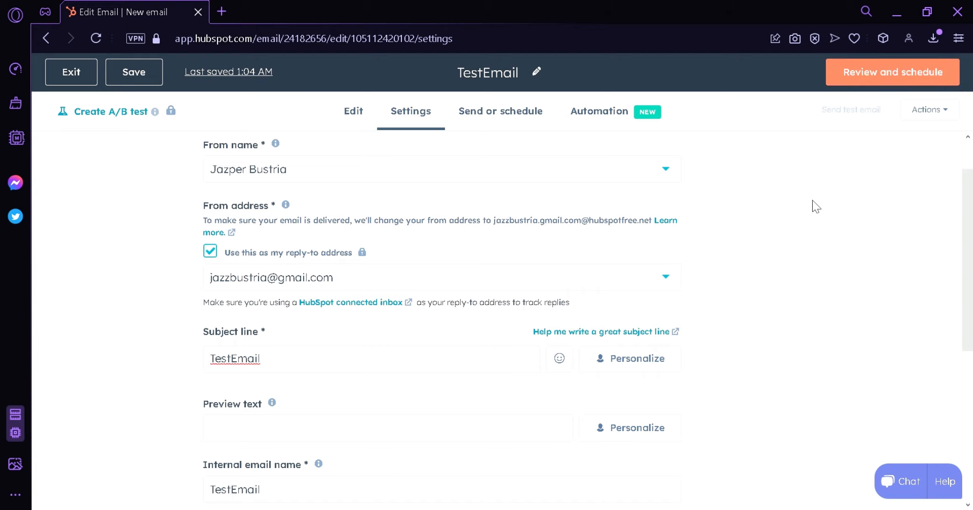
scroll(896, 214, "up", 1)
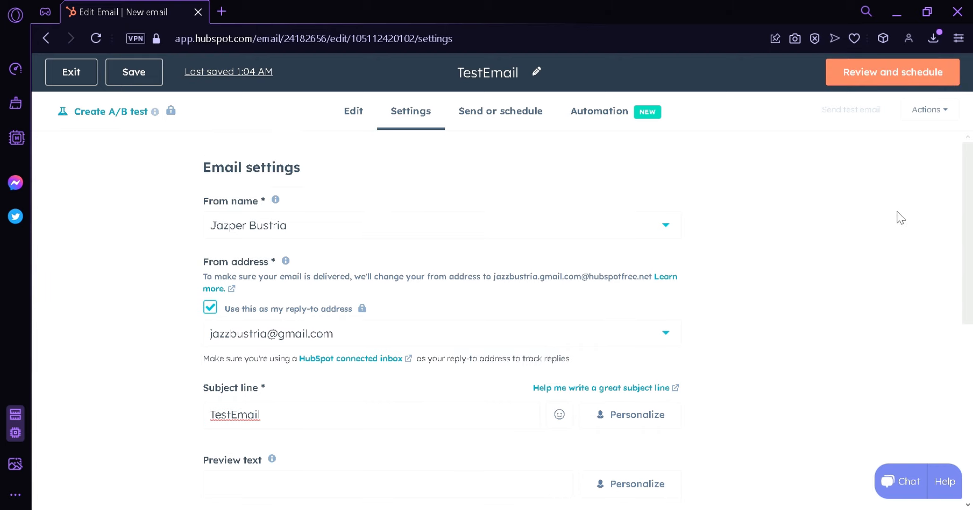
Step: Review the email's warnings, recipient and send time, and schedule it for 03/06/2023 at 1:03 AM
left_click(948, 80)
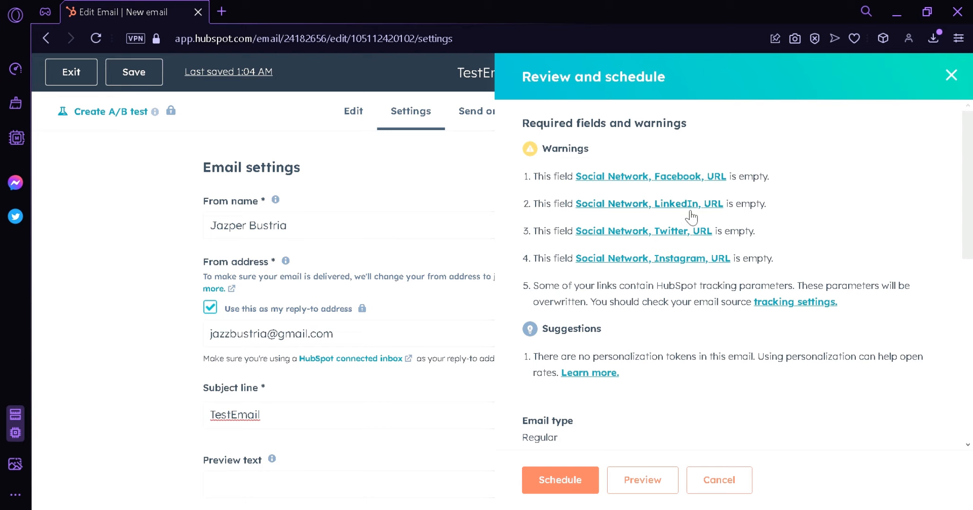
scroll(729, 274, "down", 10)
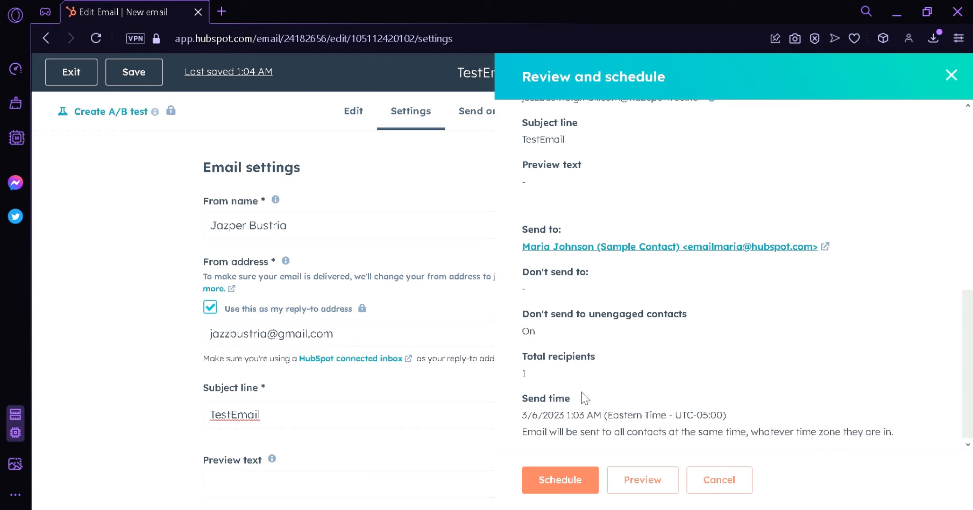
left_click(561, 489)
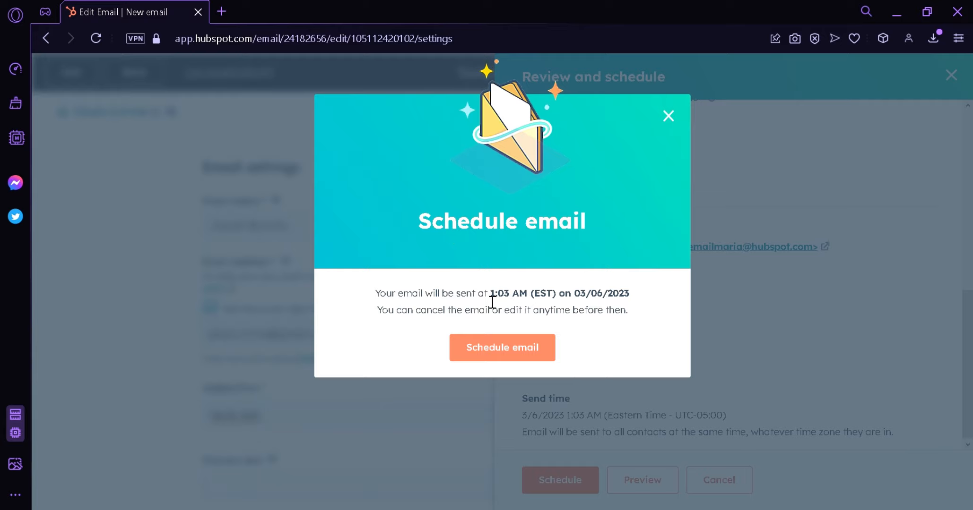
left_click_drag(485, 294, 647, 287)
left_click(607, 332)
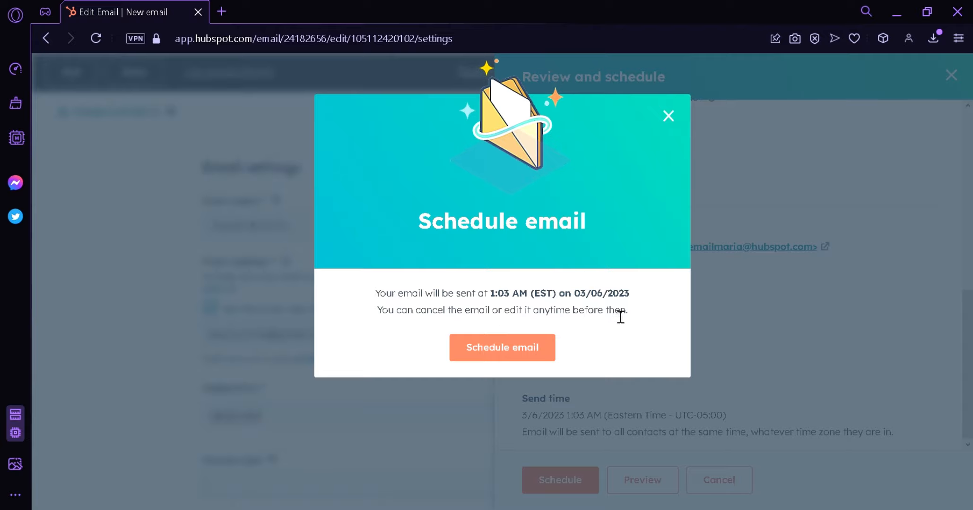
left_click(549, 352)
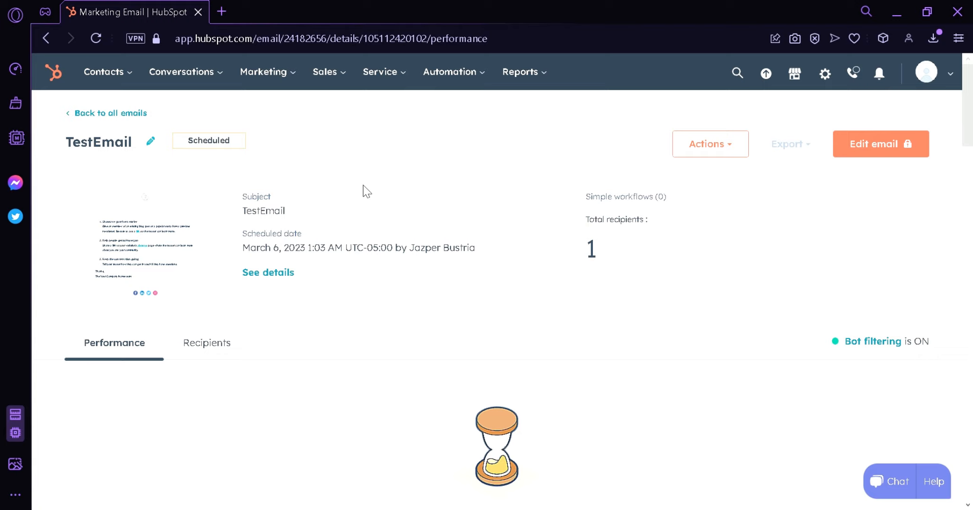
Step: Check which actions are available for the scheduled email without applying any of them
left_click(736, 146)
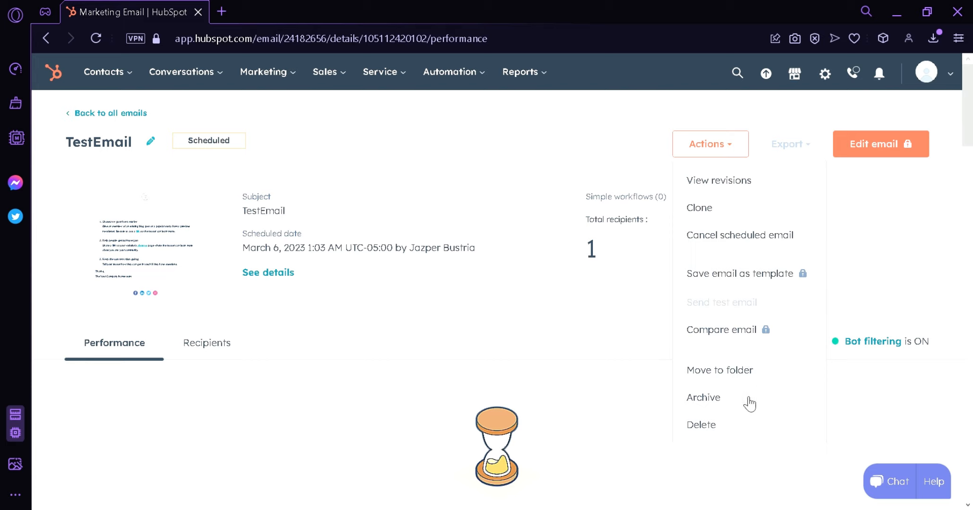
left_click(634, 405)
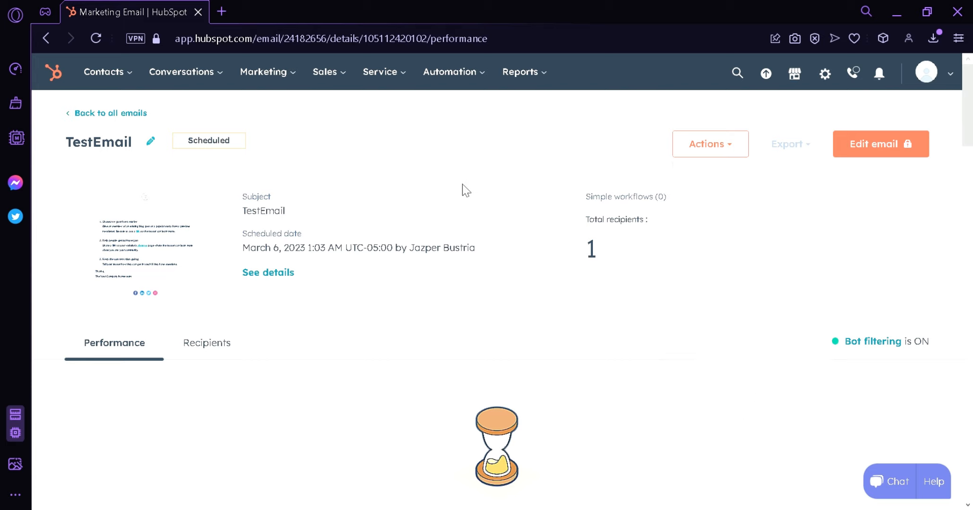